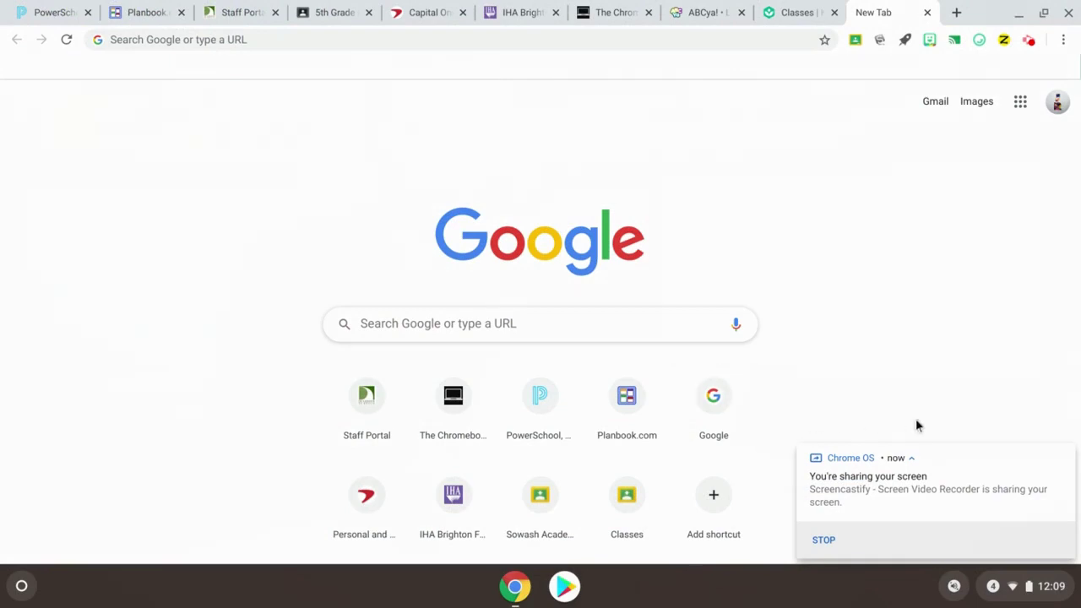
Dismiss the screen-sharing notification and look up the Show bookmarks bar option among the browser's bookmark options.
{"action": "left_click", "coordinate": [1065, 455]}
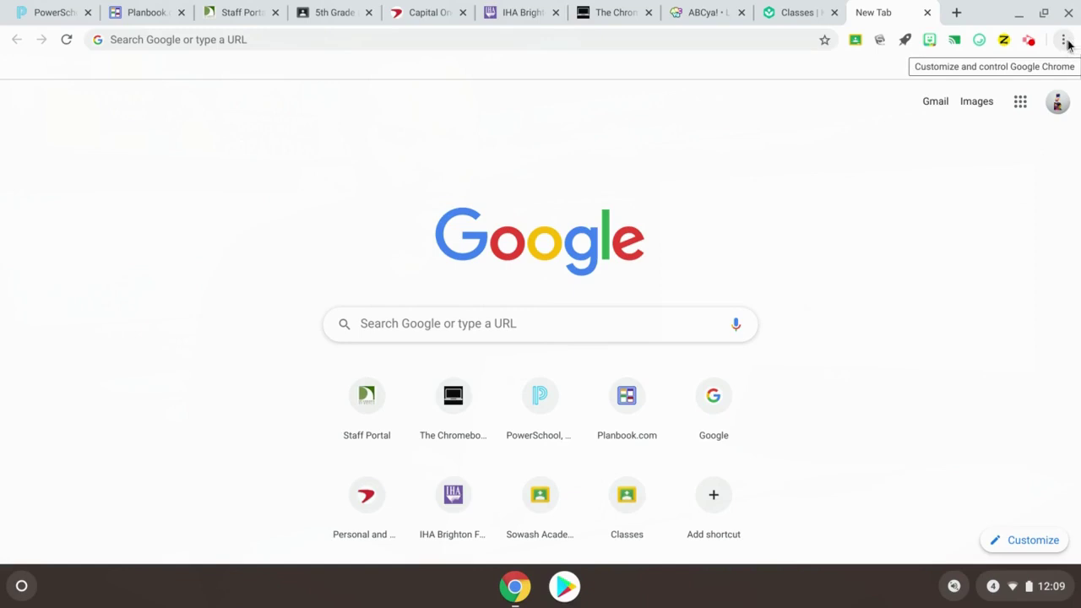
{"action": "left_click", "coordinate": [1064, 40]}
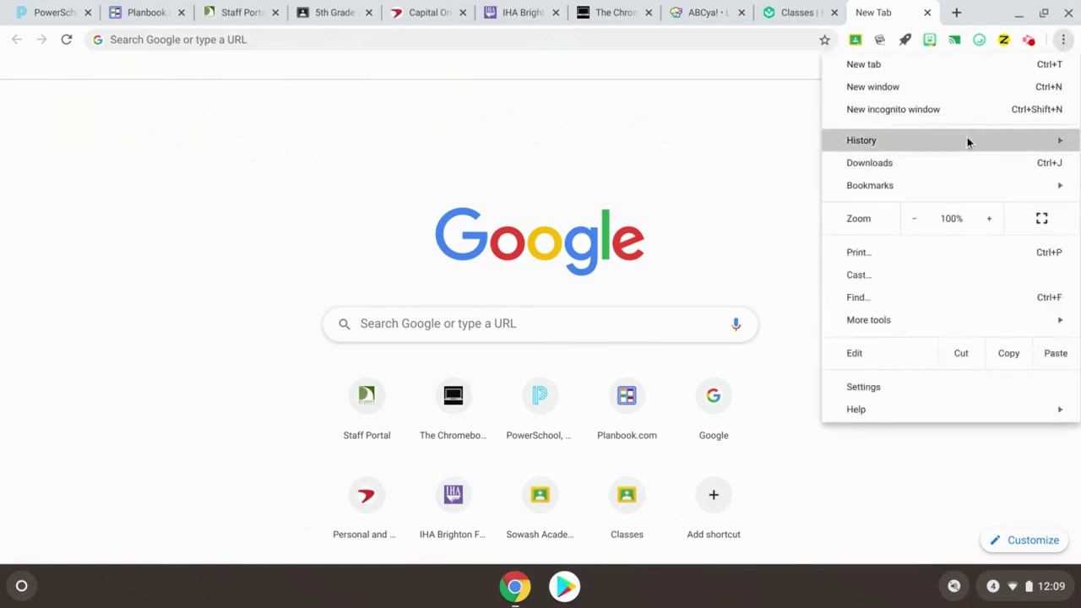
{"action": "mouse_move", "coordinate": [934, 186]}
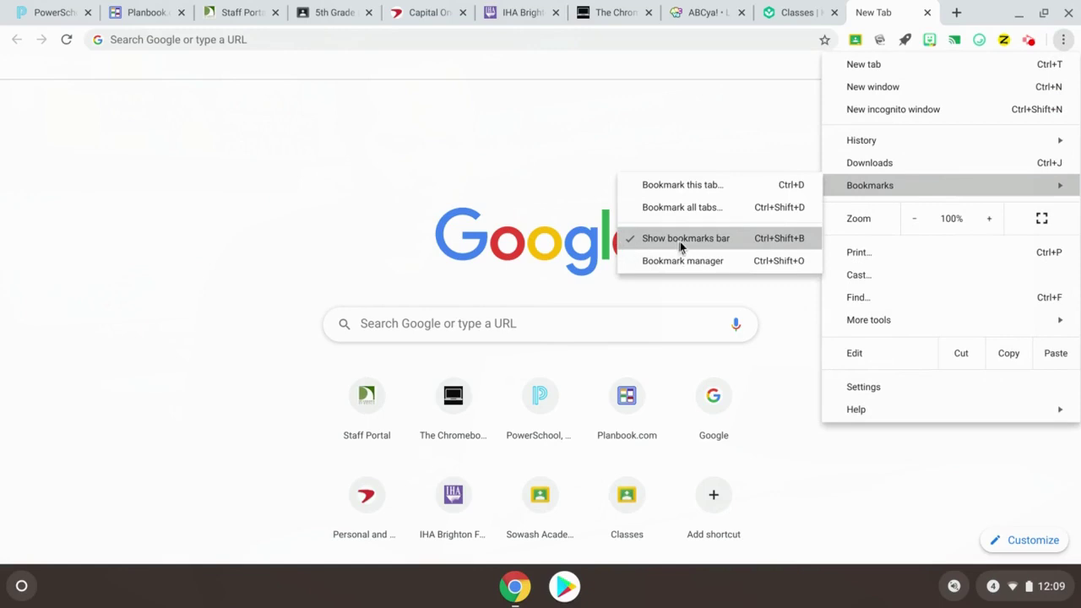
{"action": "left_click", "coordinate": [564, 74]}
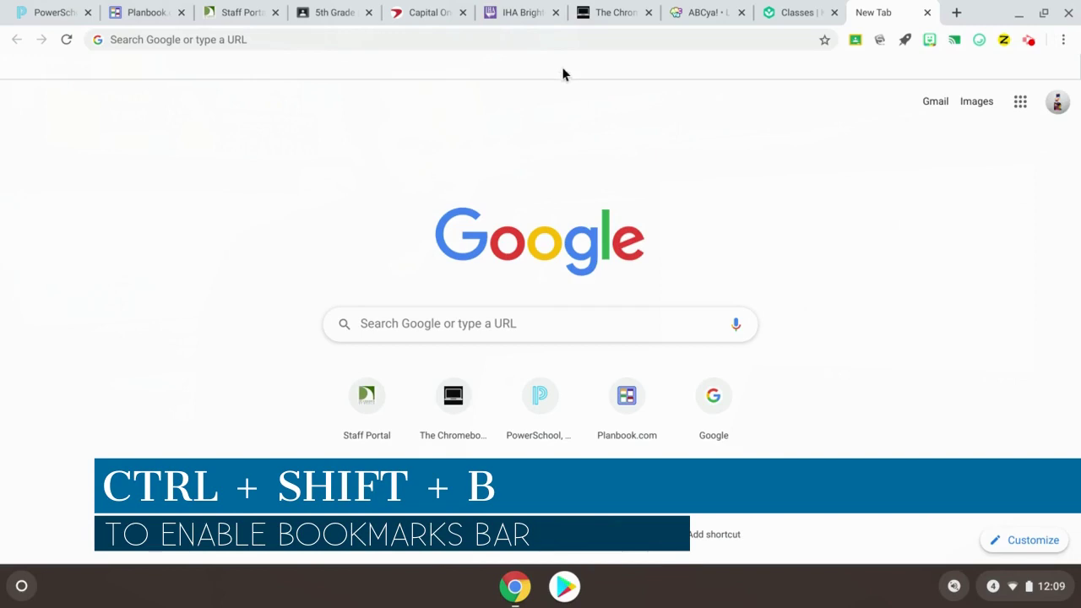
Toggle the bookmarks bar's visibility off and on several times.
{"action": "key", "text": "ctrl+shift+b"}
{"action": "key", "text": "ctrl+shift+b"}
{"action": "key", "text": "ctrl+shift+b"}
{"action": "key", "text": "ctrl+shift+b"}
{"action": "key", "text": "ctrl+shift+b"}
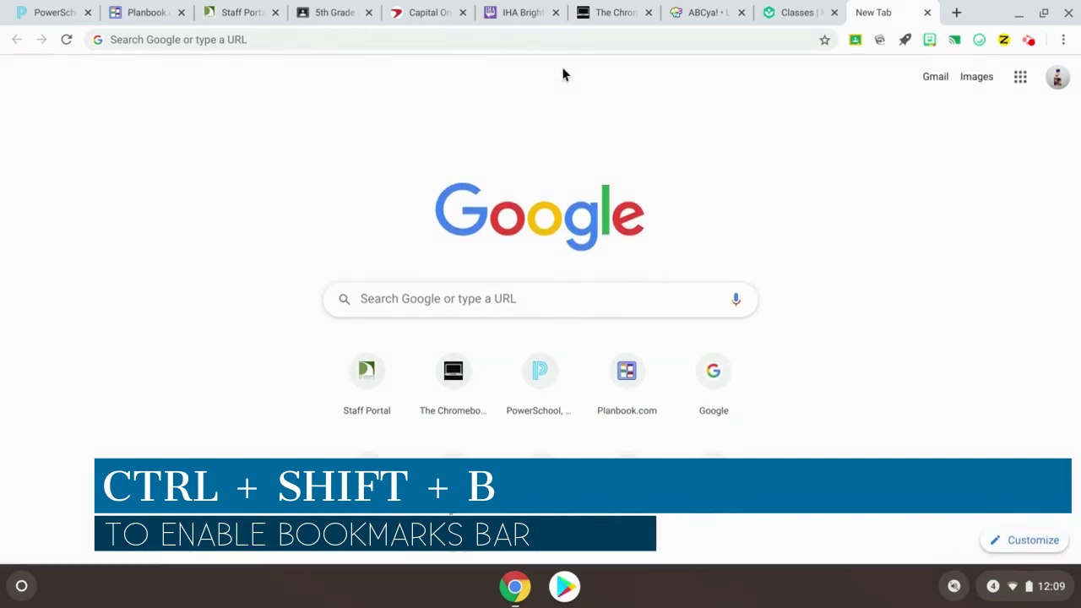
Bookmark the open PowerSchool and Planbook pages in the Bookmarks bar folder, keeping their suggested names.
{"action": "left_click", "coordinate": [60, 7]}
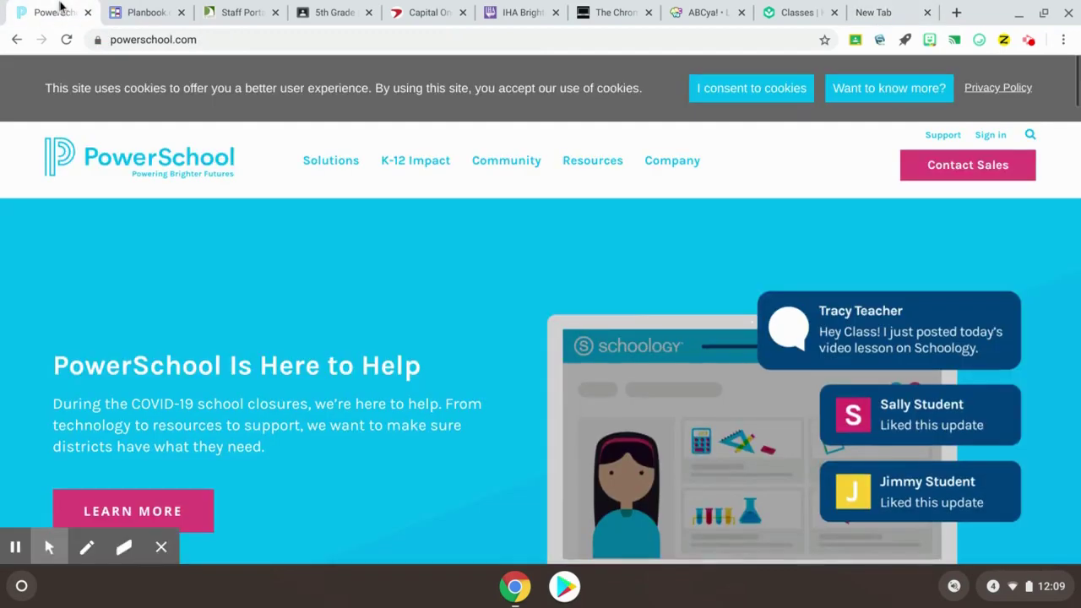
{"action": "left_click", "coordinate": [825, 41]}
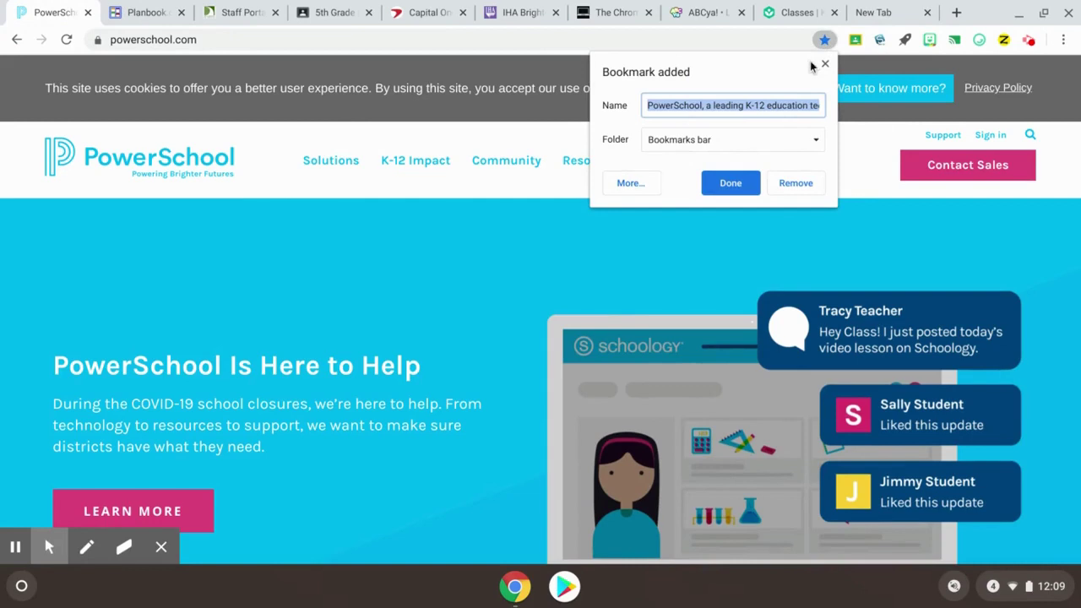
{"action": "left_click", "coordinate": [731, 183]}
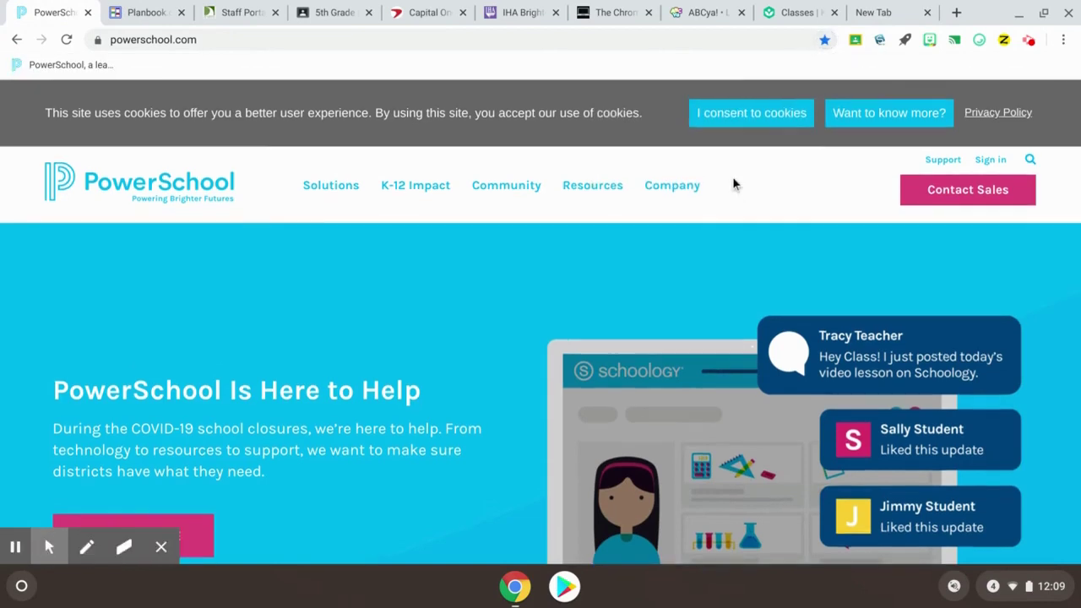
{"action": "left_click", "coordinate": [136, 12]}
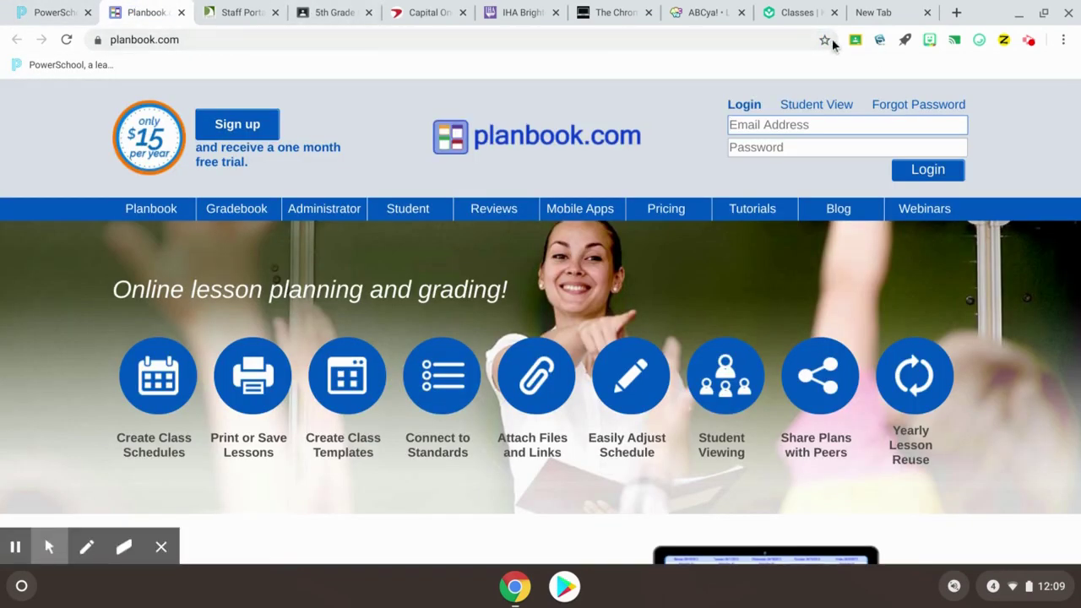
{"action": "left_click", "coordinate": [825, 40]}
{"action": "key", "text": "Return"}
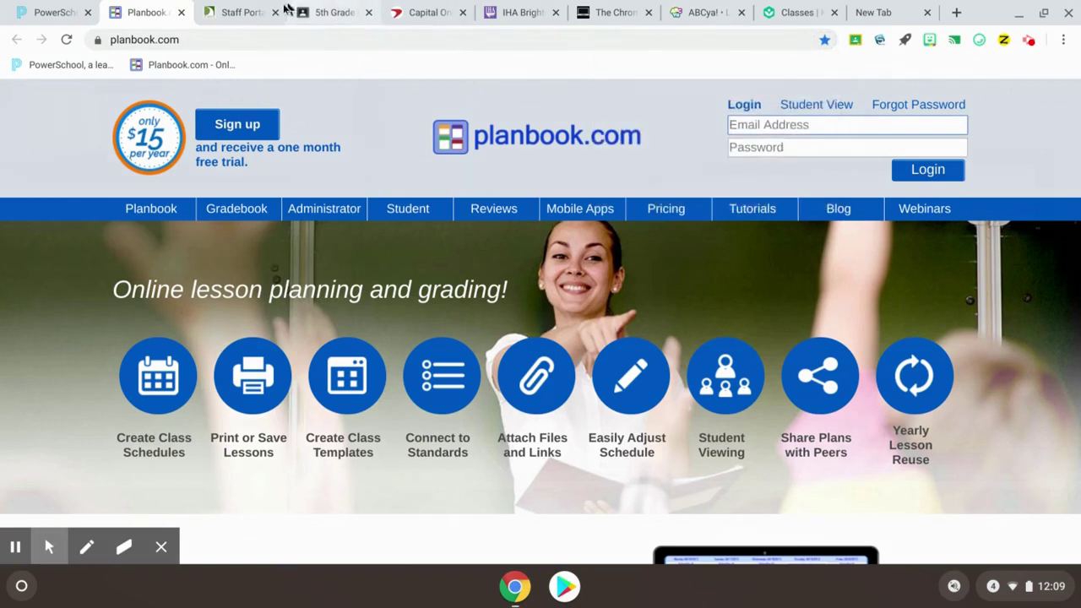
Bookmark the open Staff Portal page and the 5th Grade (2019-20) Google Classroom page in the Bookmarks bar folder.
{"action": "left_click", "coordinate": [250, 10]}
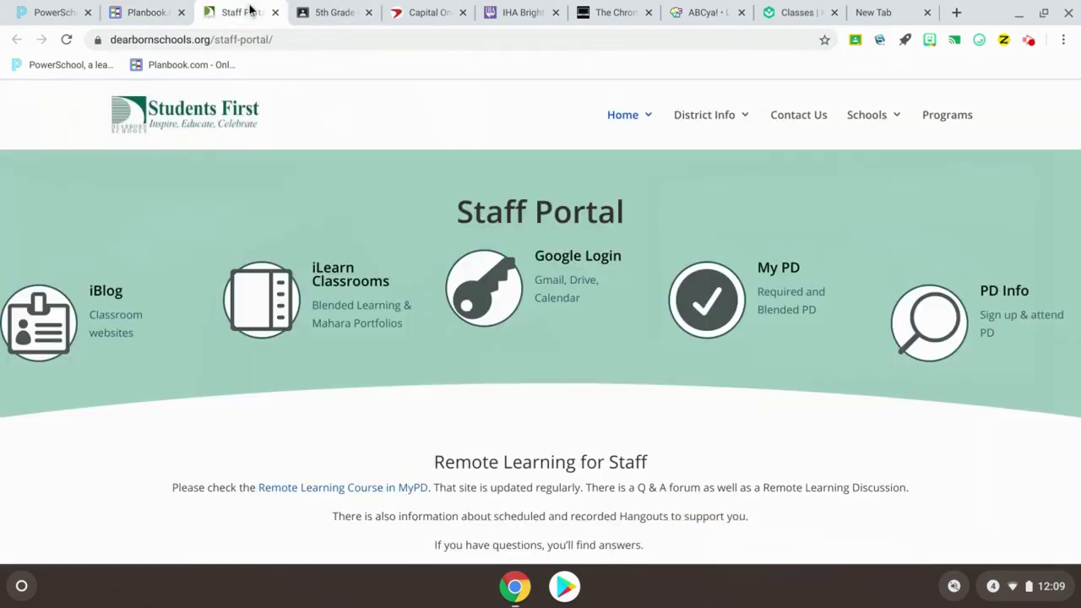
{"action": "left_click", "coordinate": [825, 41]}
{"action": "left_click", "coordinate": [732, 182]}
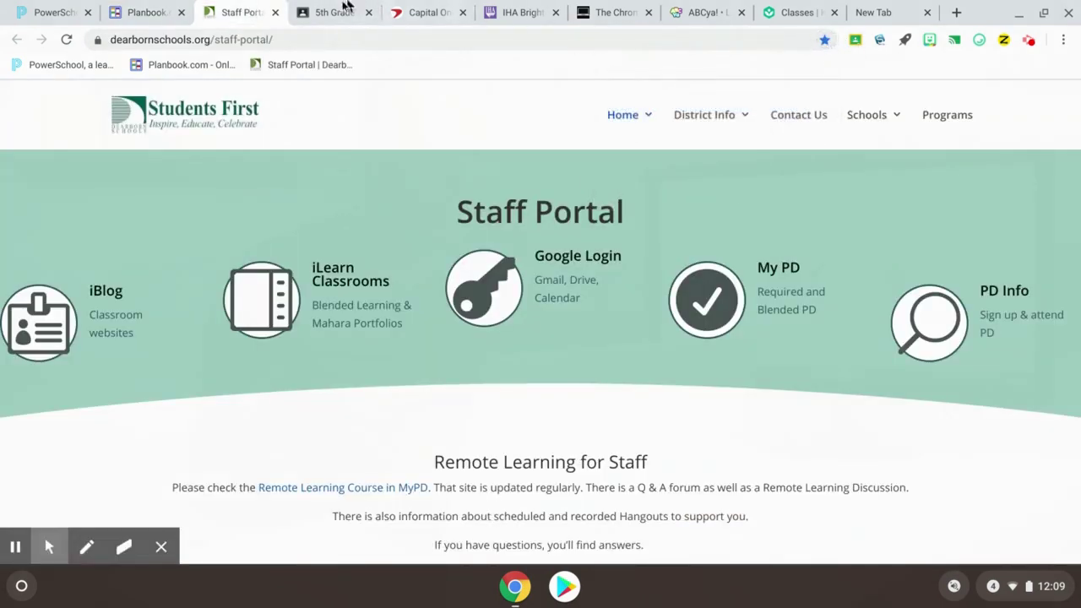
{"action": "left_click", "coordinate": [335, 12]}
{"action": "left_click", "coordinate": [825, 40]}
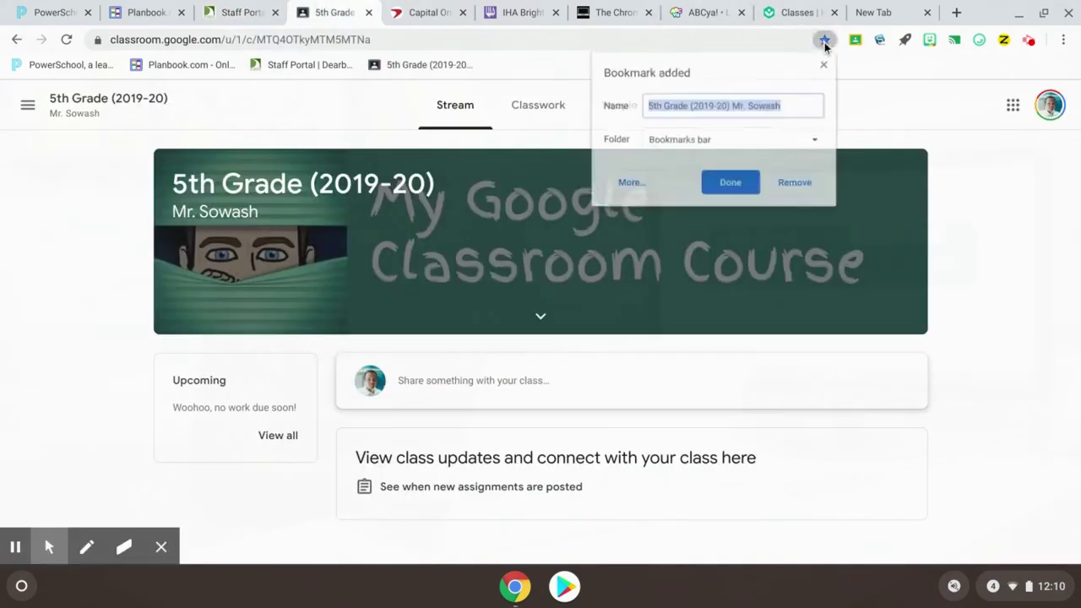
{"action": "left_click", "coordinate": [731, 185]}
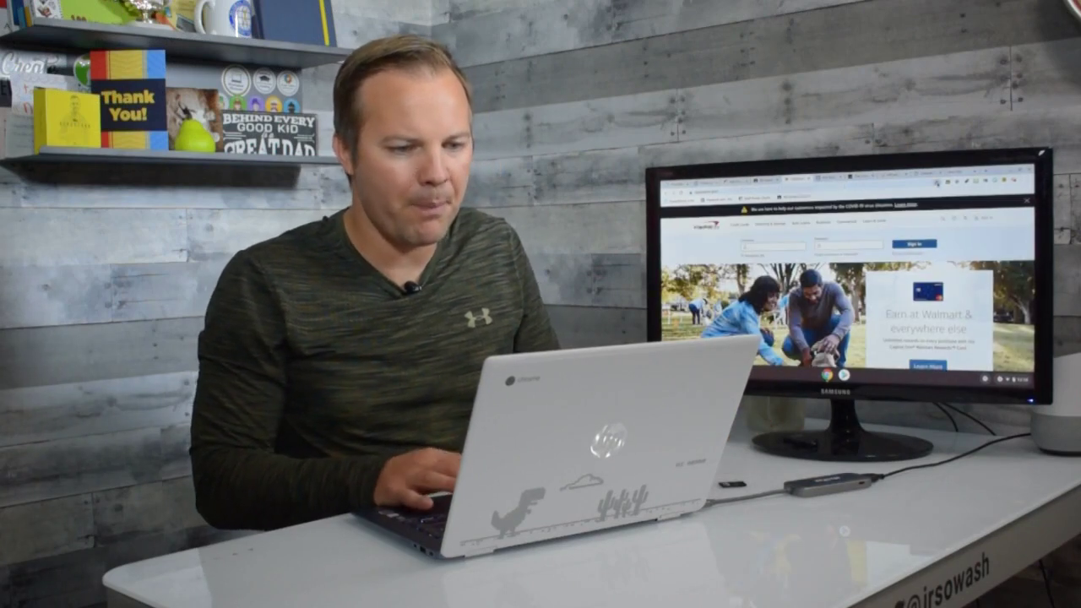
Bookmark the open Capital One and IHA Brighton Family Care pages on the bookmarks bar.
{"action": "key", "text": "ctrl+d"}
{"action": "key", "text": "Return"}
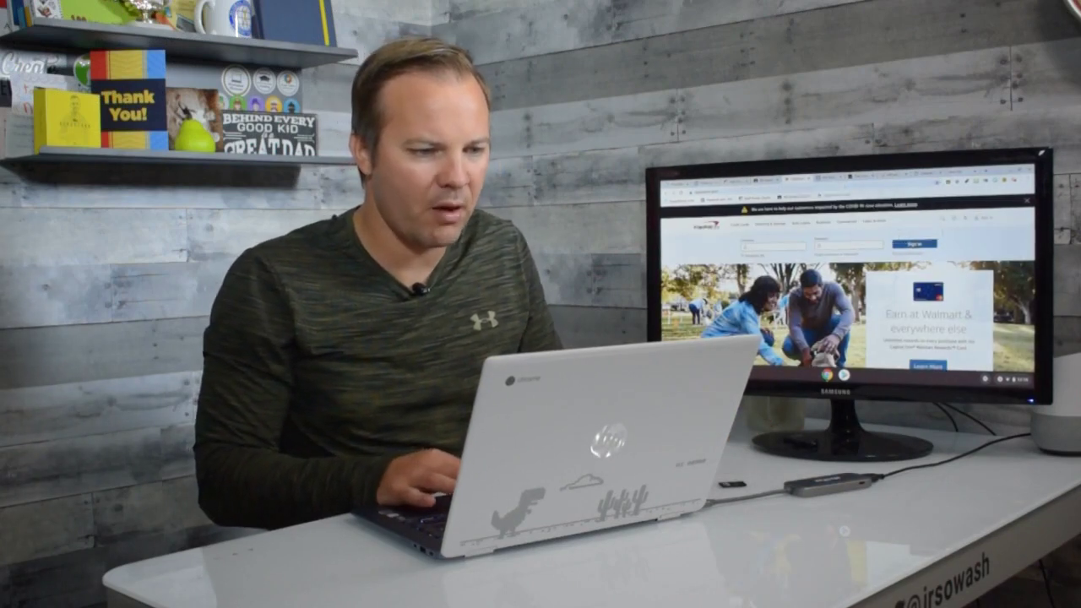
{"action": "key", "text": "ctrl+Tab"}
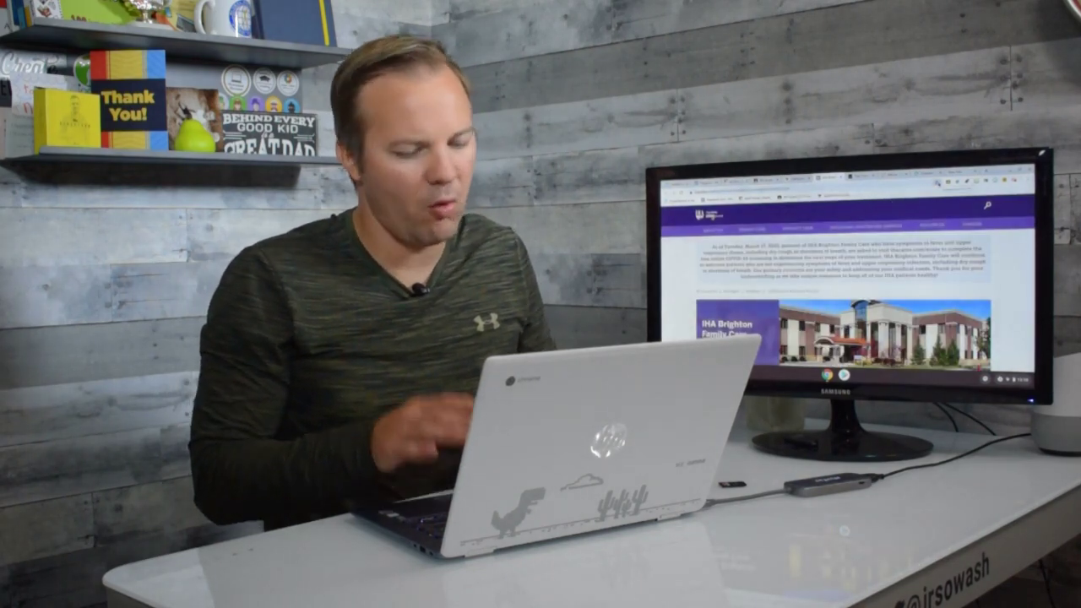
{"action": "key", "text": "ctrl+d"}
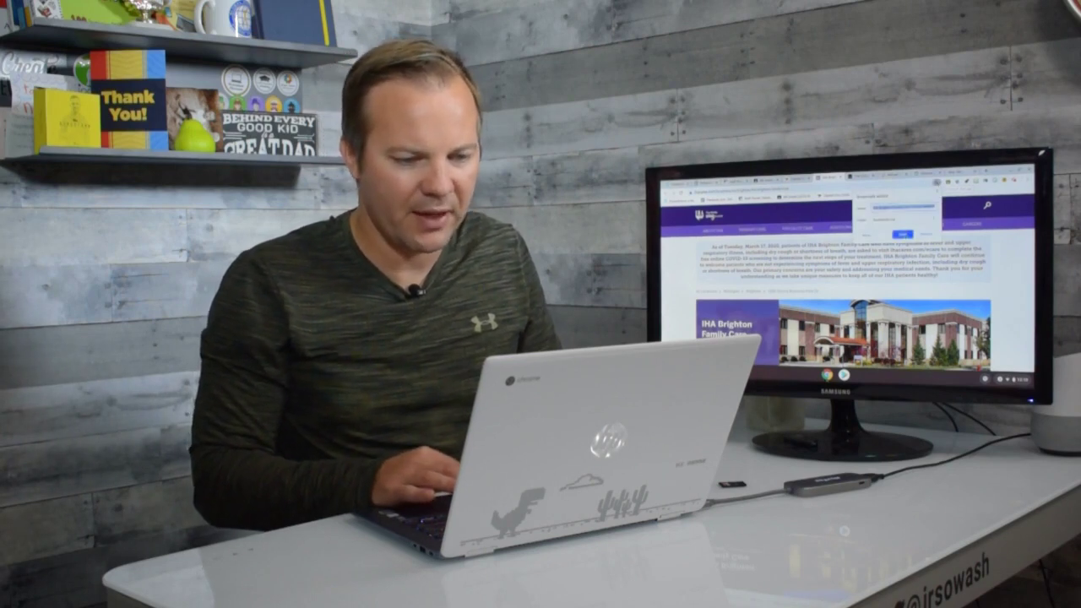
{"action": "key", "text": "Return"}
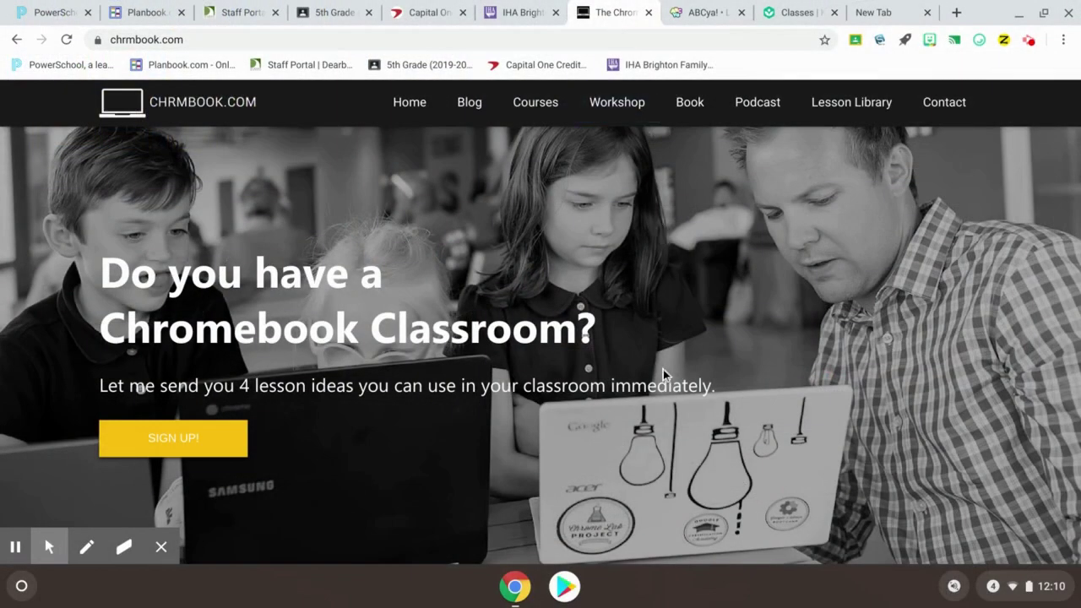
Bookmark the open Chromebook Classroom (chrmbook.com) and ABCya pages in the Bookmarks bar folder.
{"action": "left_click", "coordinate": [823, 40]}
{"action": "left_click", "coordinate": [730, 183]}
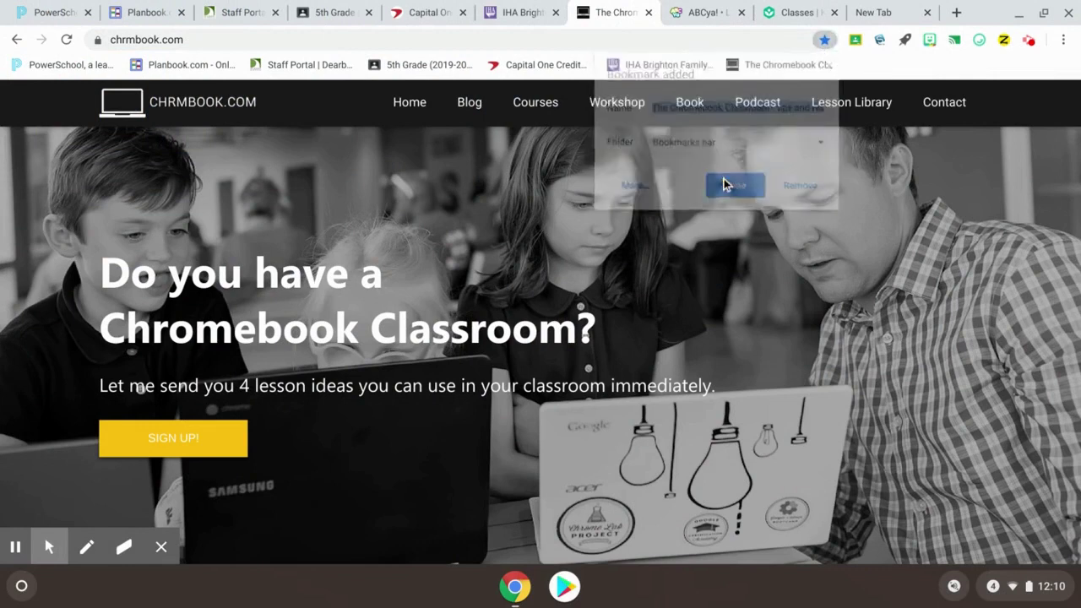
{"action": "left_click", "coordinate": [696, 13]}
{"action": "left_click", "coordinate": [824, 39]}
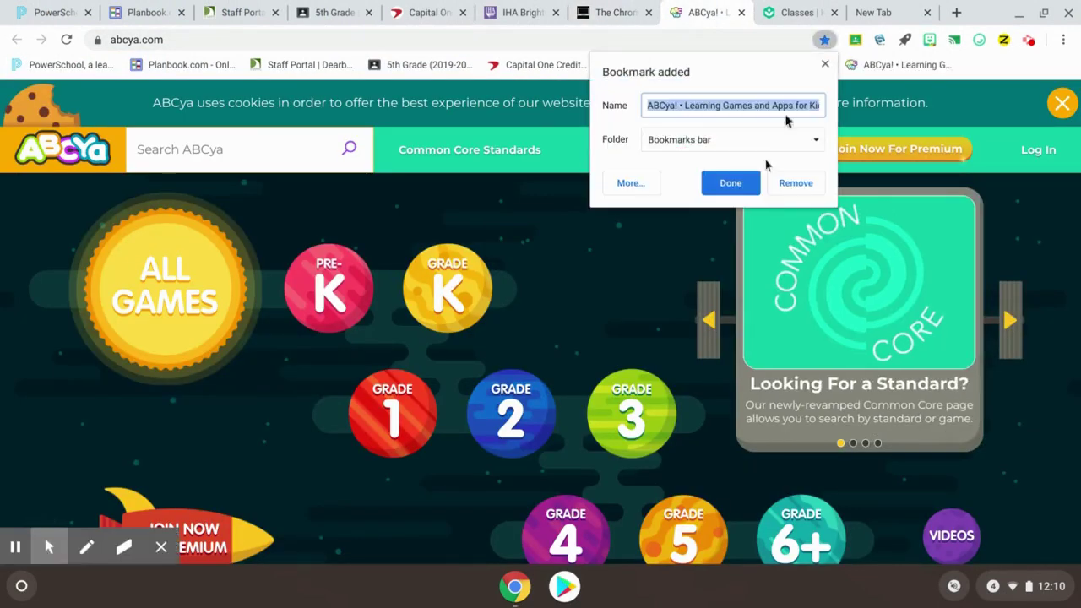
{"action": "left_click", "coordinate": [728, 185]}
Bookmark the Khan Academy classes page in the Bookmarks bar folder and close the empty New Tab page.
{"action": "left_click", "coordinate": [794, 13]}
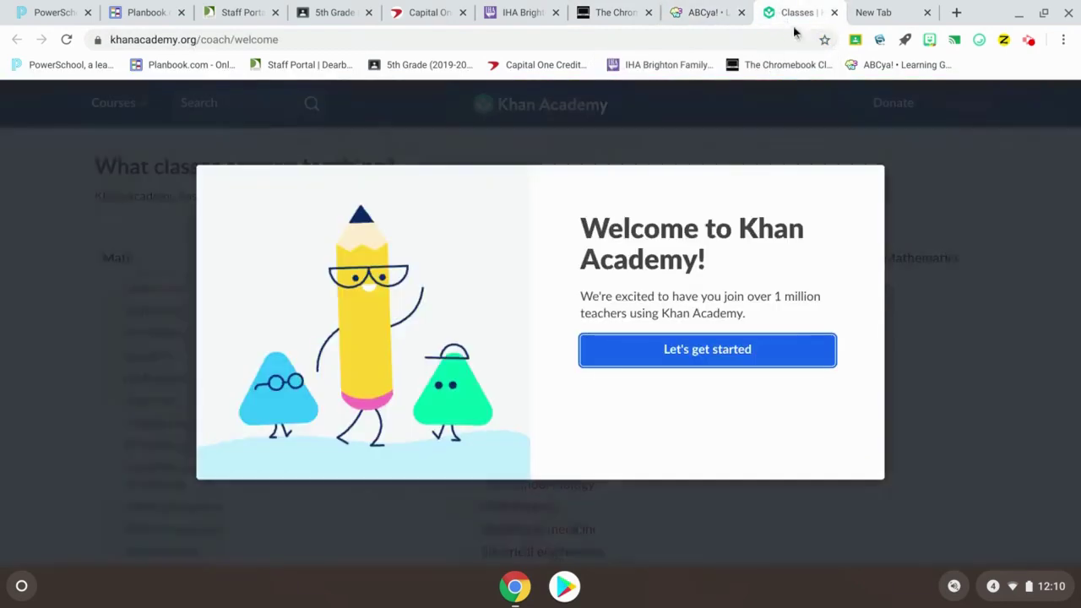
{"action": "left_click", "coordinate": [824, 39]}
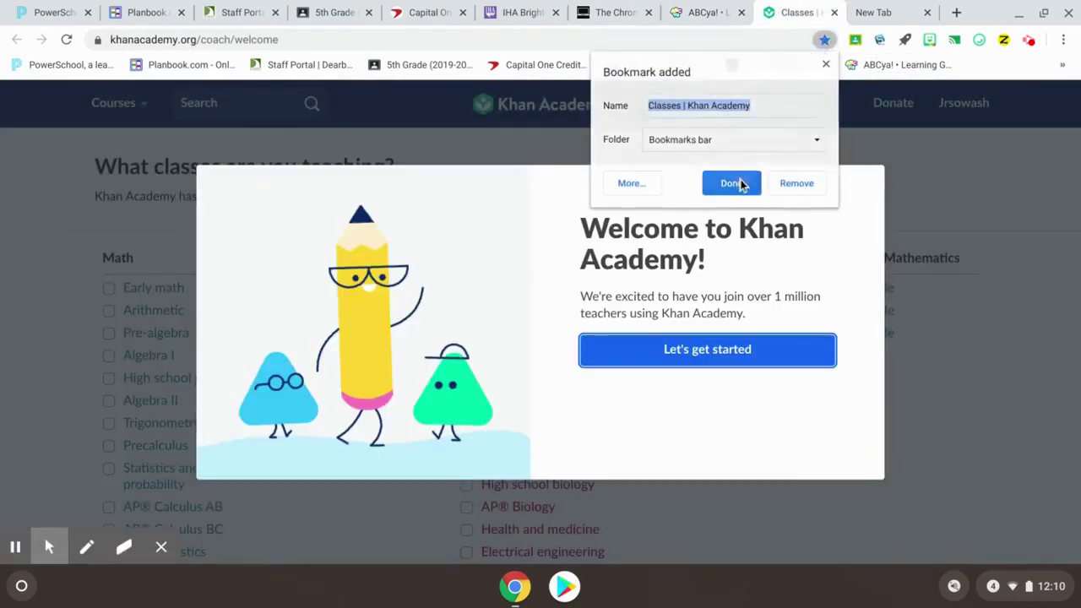
{"action": "left_click", "coordinate": [732, 183]}
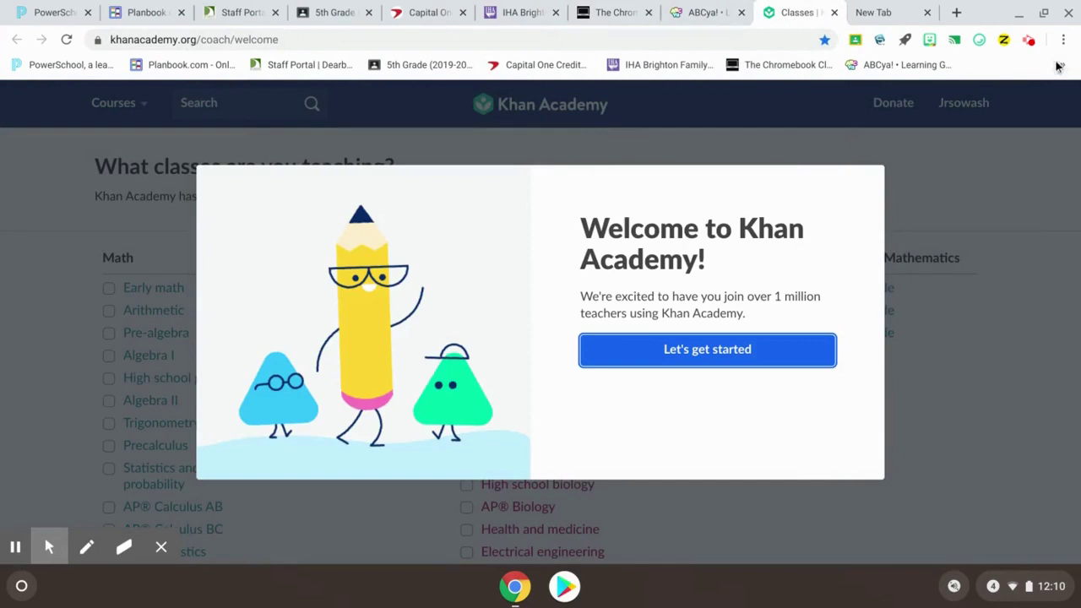
{"action": "left_click", "coordinate": [927, 12]}
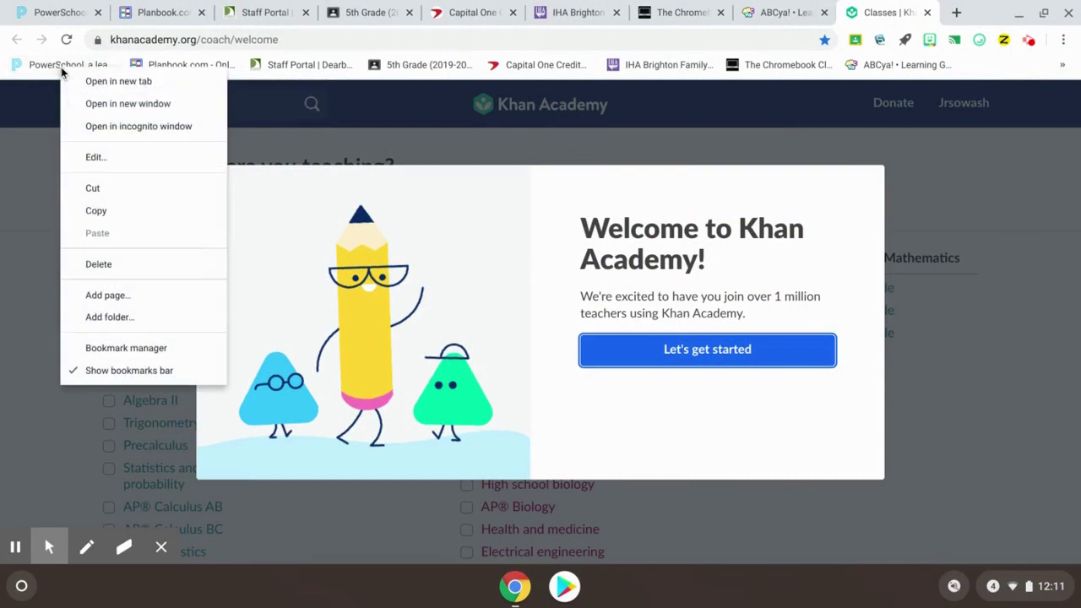
Edit the PowerSchool bookmark and save it with an empty name so only its icon remains.
{"action": "left_click", "coordinate": [81, 156]}
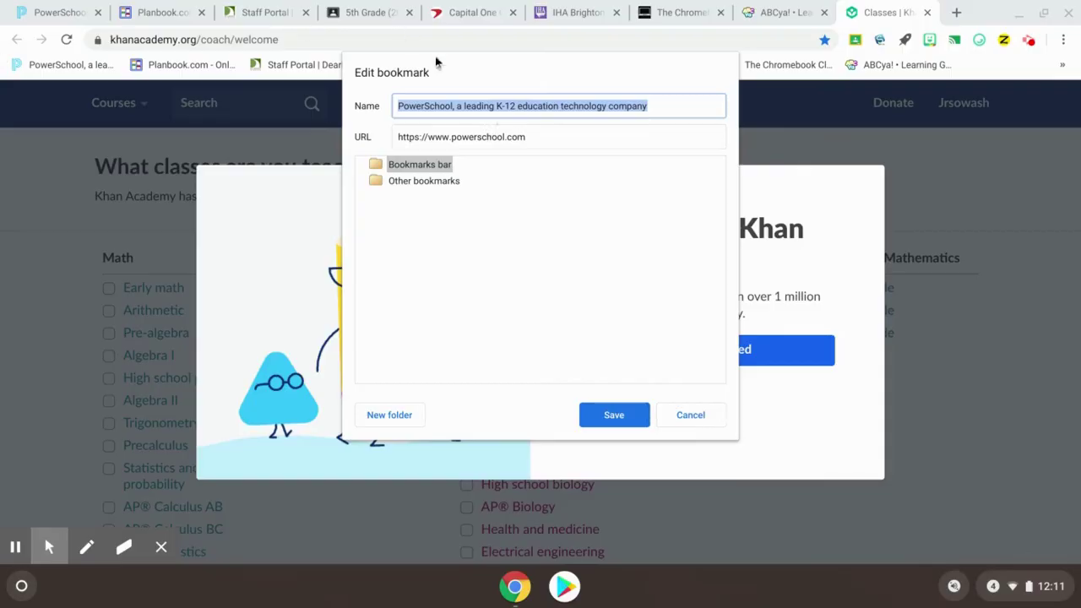
{"action": "left_click", "coordinate": [505, 108]}
{"action": "key", "text": "ctrl+a"}
{"action": "key", "text": "BackSpace"}
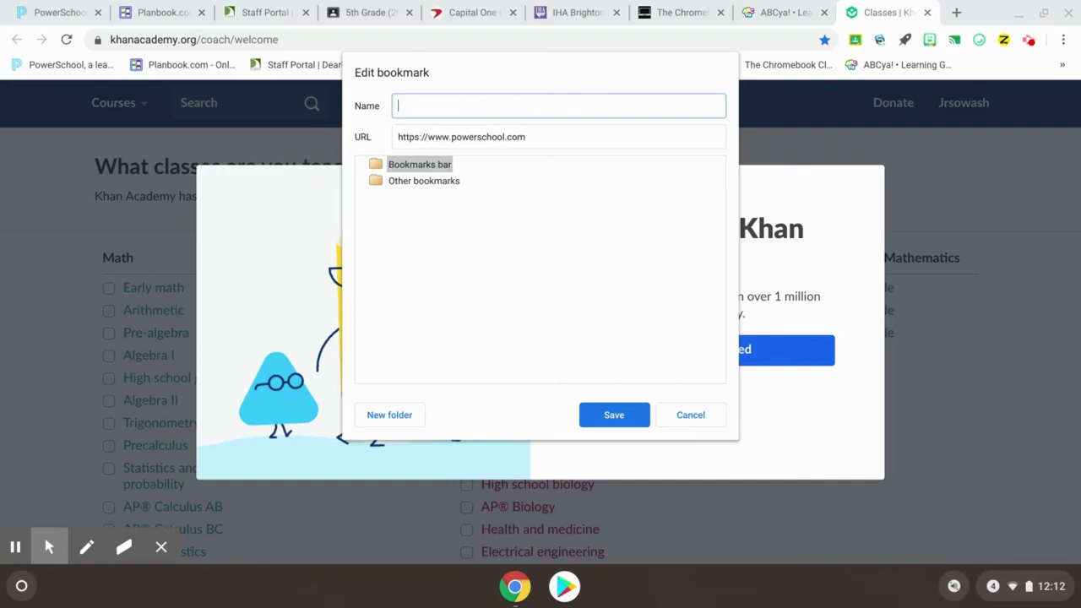
{"action": "left_click", "coordinate": [614, 414]}
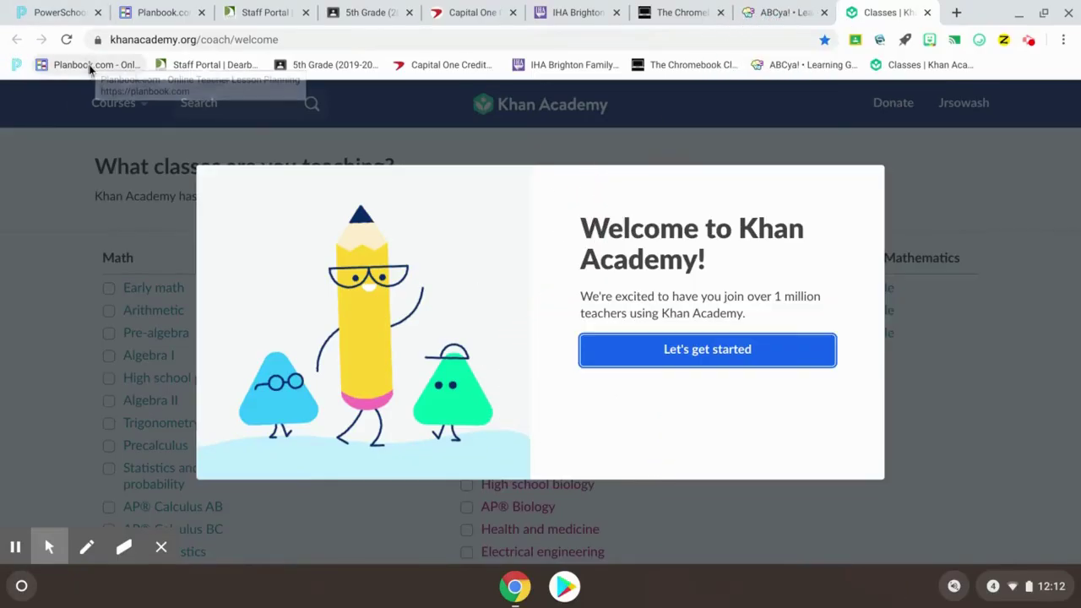
Clear the Planbook bookmark's name and save it as an icon-only bookmark.
{"action": "right_click", "coordinate": [89, 68]}
{"action": "left_click", "coordinate": [162, 163]}
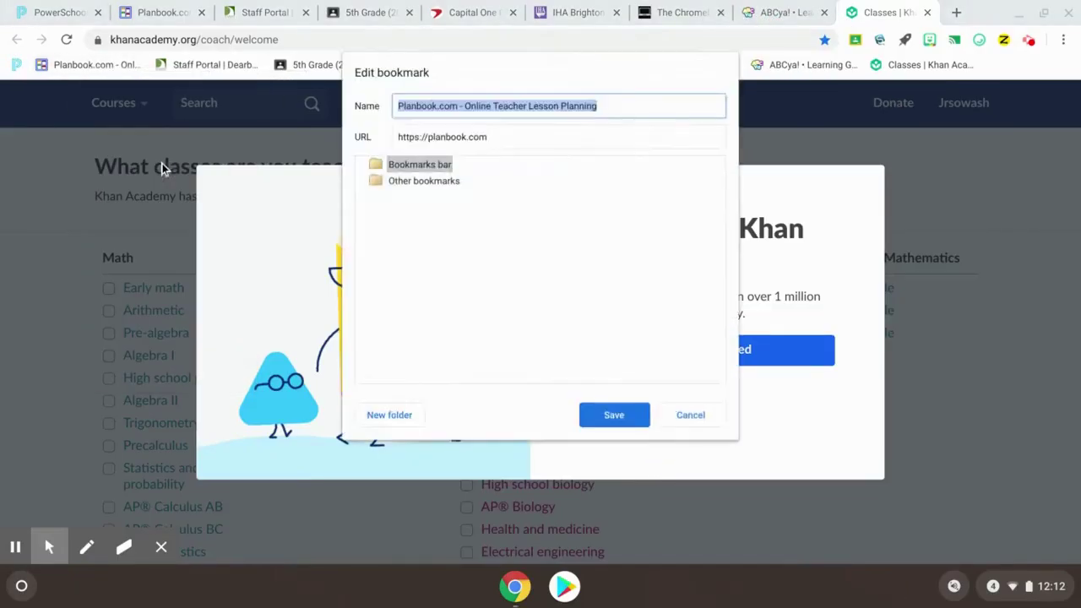
{"action": "key", "text": "BackSpace"}
{"action": "key", "text": "Return"}
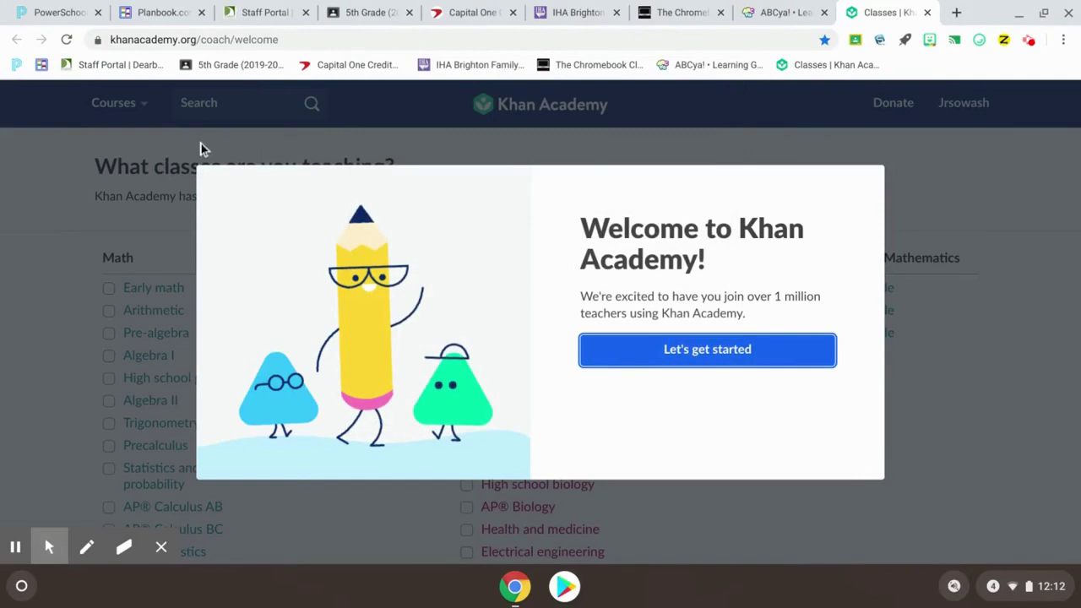
Clear the Staff Portal bookmark's name and save it as an icon-only bookmark.
{"action": "right_click", "coordinate": [131, 67]}
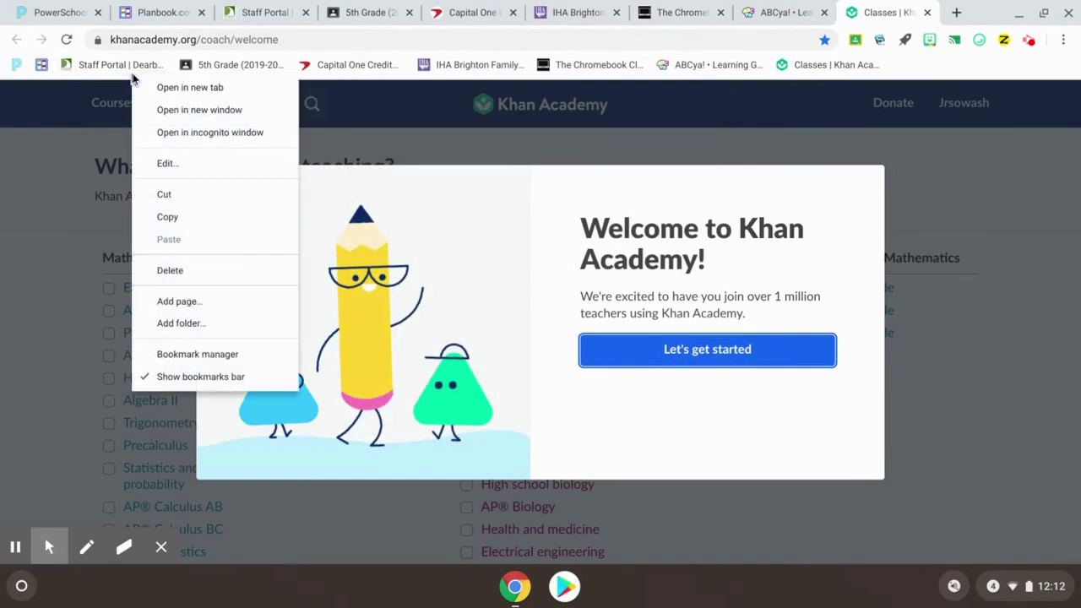
{"action": "left_click", "coordinate": [183, 160]}
{"action": "key", "text": "BackSpace"}
{"action": "key", "text": "Return"}
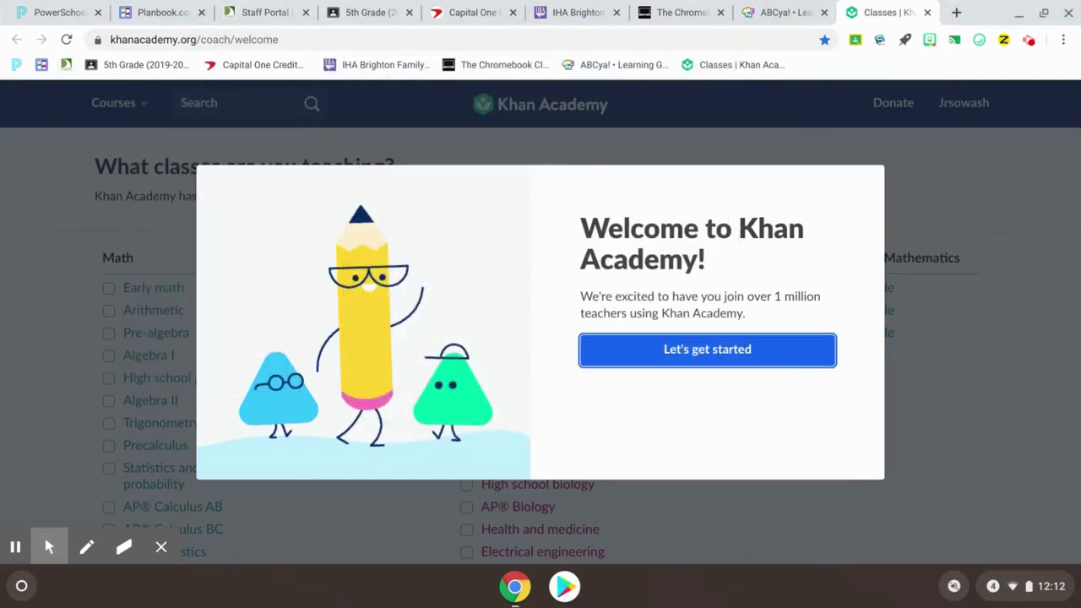
Clear the 5th Grade Google Classroom bookmark's name and save it as an icon-only bookmark.
{"action": "right_click", "coordinate": [152, 69]}
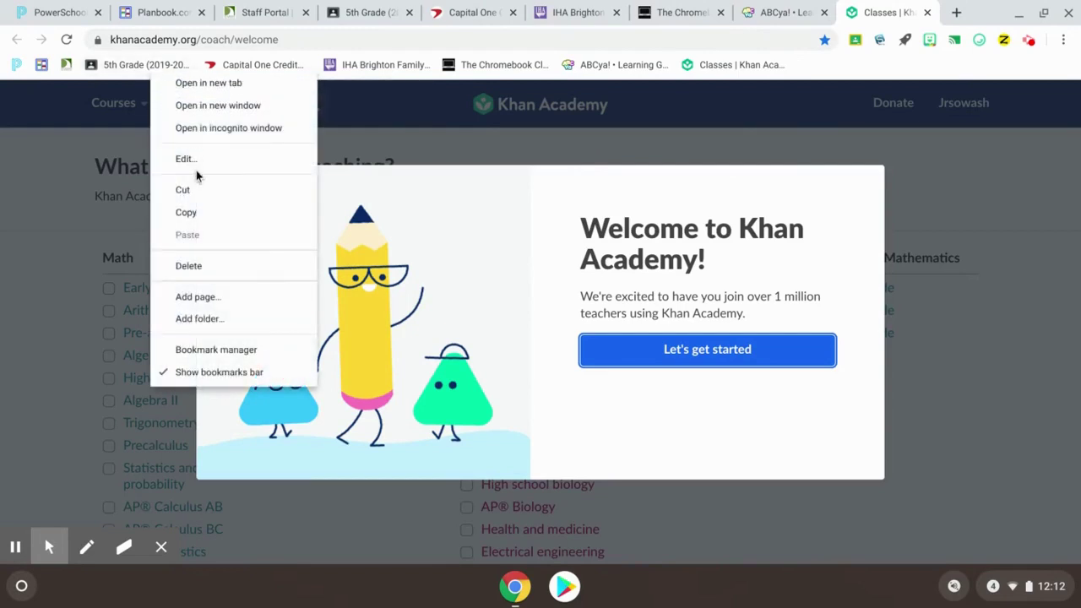
{"action": "left_click", "coordinate": [184, 159]}
{"action": "key", "text": "BackSpace"}
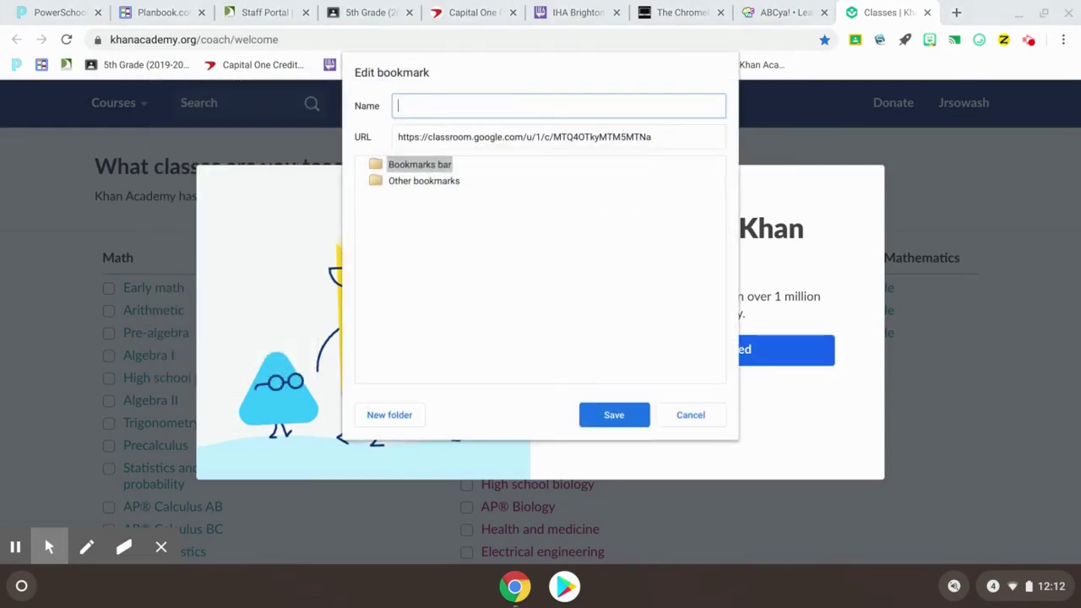
{"action": "key", "text": "Return"}
Clear the Capital One bookmark's name and save it as an icon-only bookmark.
{"action": "right_click", "coordinate": [137, 63]}
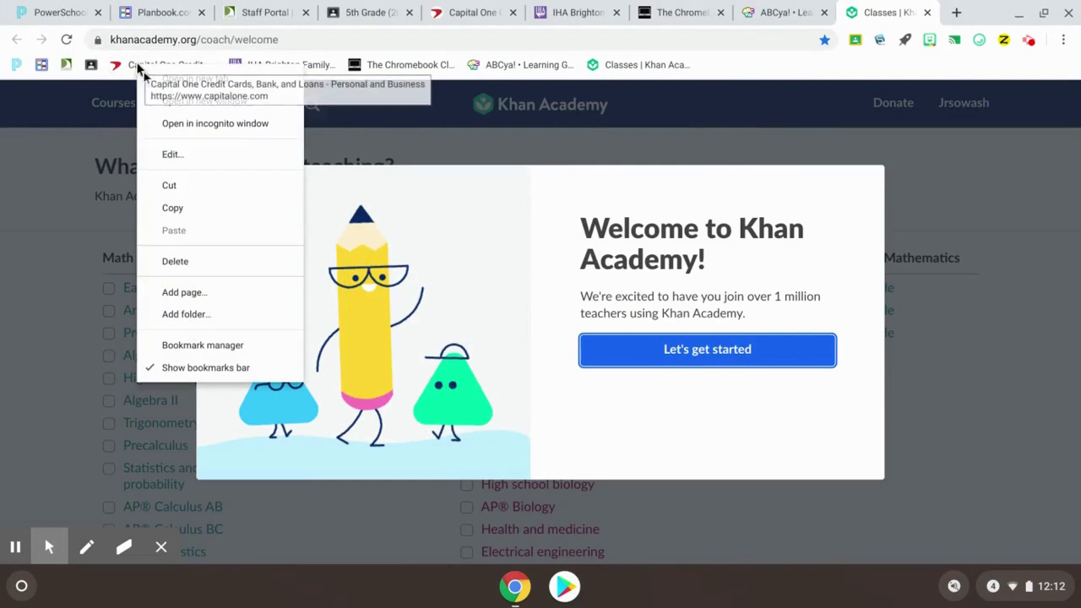
{"action": "left_click", "coordinate": [184, 160]}
{"action": "key", "text": "BackSpace"}
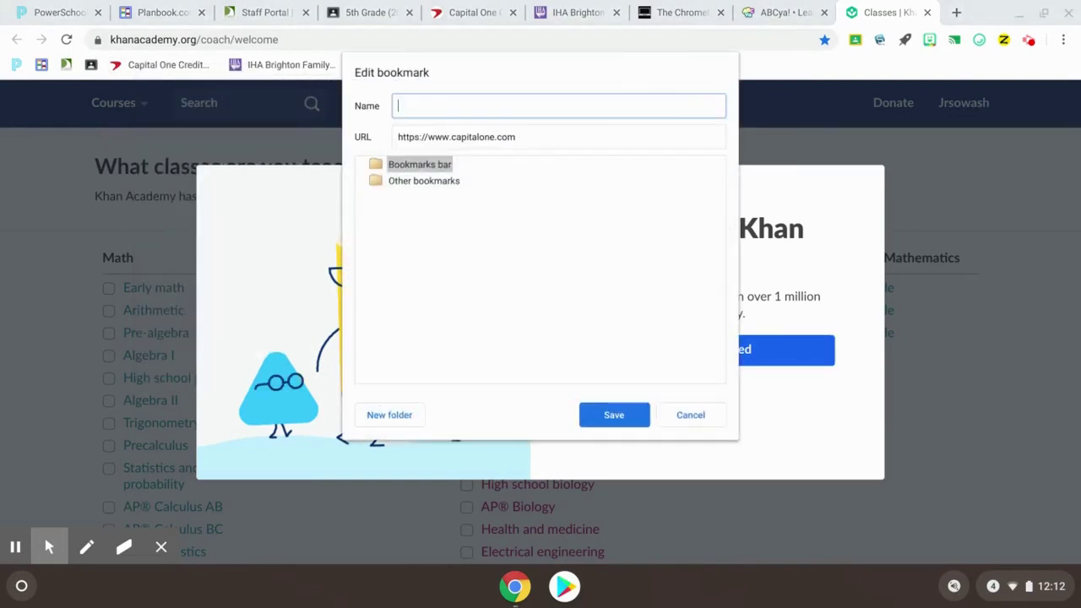
{"action": "key", "text": "Return"}
Remove the name from the IHA Brighton Family bookmark and save it so only its icon remains.
{"action": "right_click", "coordinate": [216, 73]}
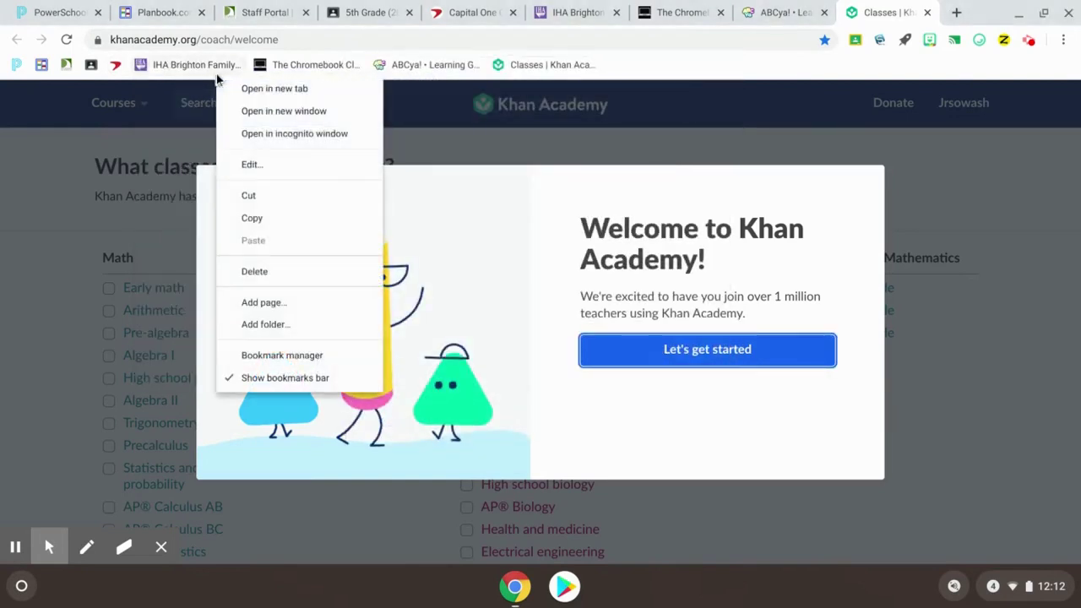
{"action": "left_click", "coordinate": [250, 157]}
{"action": "key", "text": "BackSpace"}
{"action": "key", "text": "Return"}
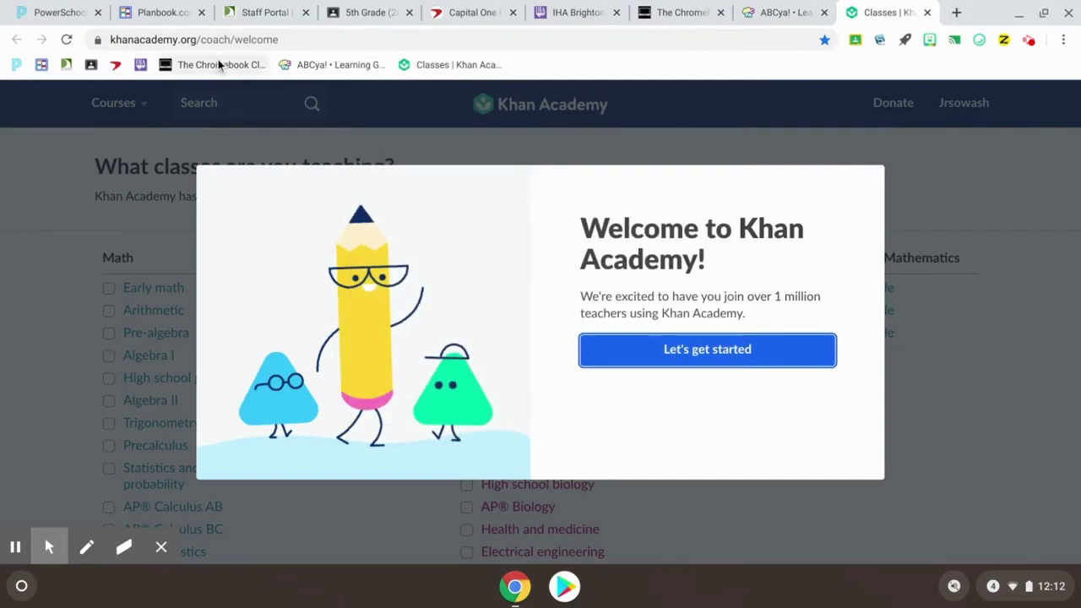
Edit The Chromebook Classroom bookmark and save it with an empty name.
{"action": "right_click", "coordinate": [218, 65]}
{"action": "left_click", "coordinate": [250, 151]}
{"action": "key", "text": "BackSpace"}
{"action": "key", "text": "Return"}
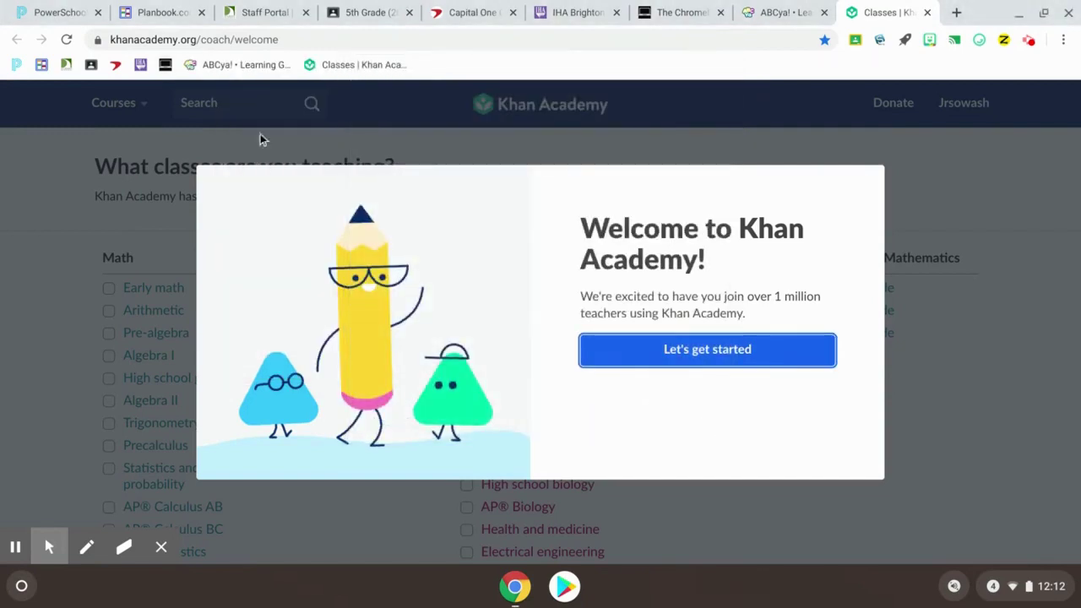
Clear the ABCya! bookmark's name and save it as an icon-only bookmark.
{"action": "right_click", "coordinate": [267, 66]}
{"action": "left_click", "coordinate": [325, 149]}
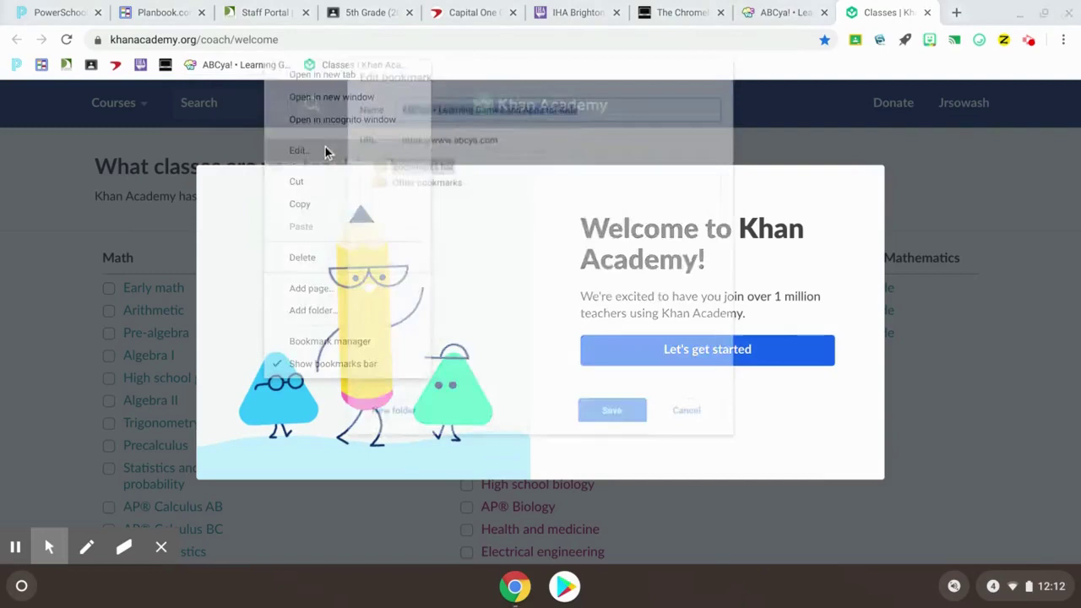
{"action": "key", "text": "BackSpace"}
{"action": "key", "text": "Return"}
Clear the Khan Academy Classes bookmark's name and save it as an icon-only bookmark.
{"action": "right_click", "coordinate": [270, 66]}
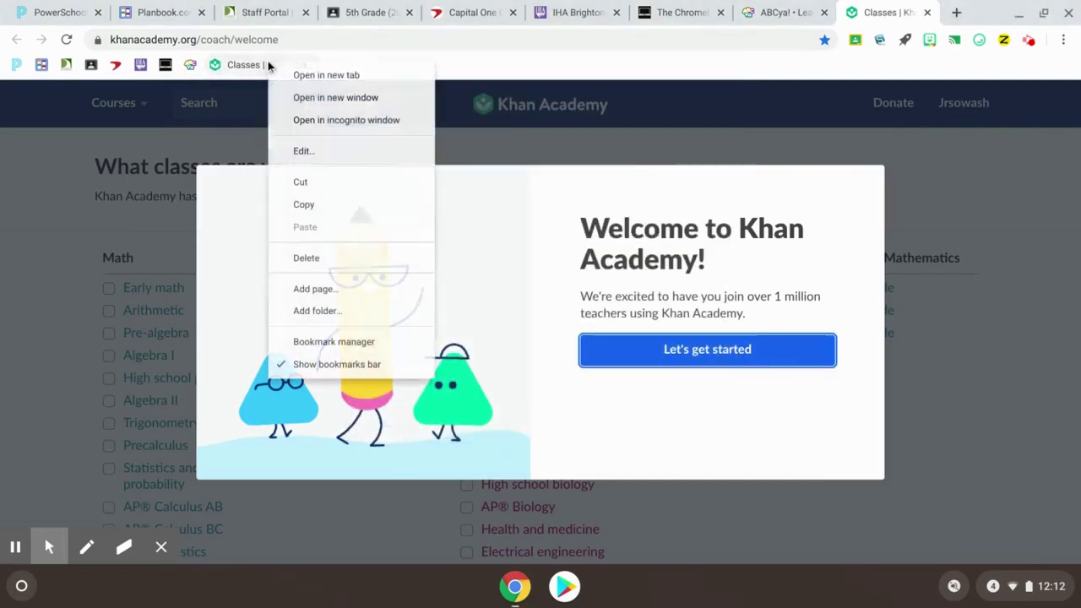
{"action": "left_click", "coordinate": [302, 150]}
{"action": "key", "text": "BackSpace"}
{"action": "key", "text": "Return"}
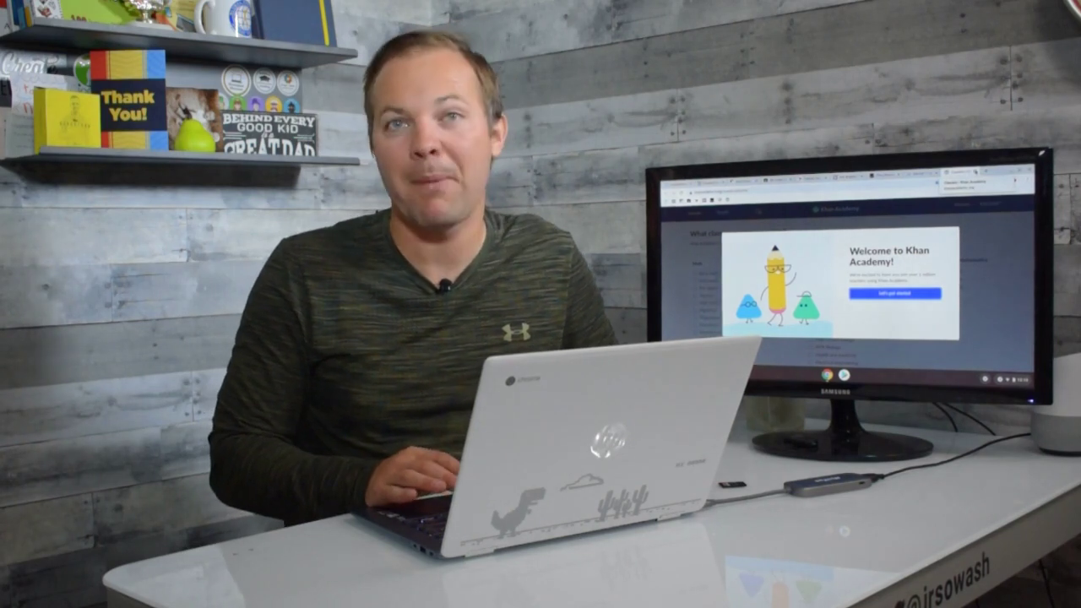
{"action": "left_click", "coordinate": [953, 173]}
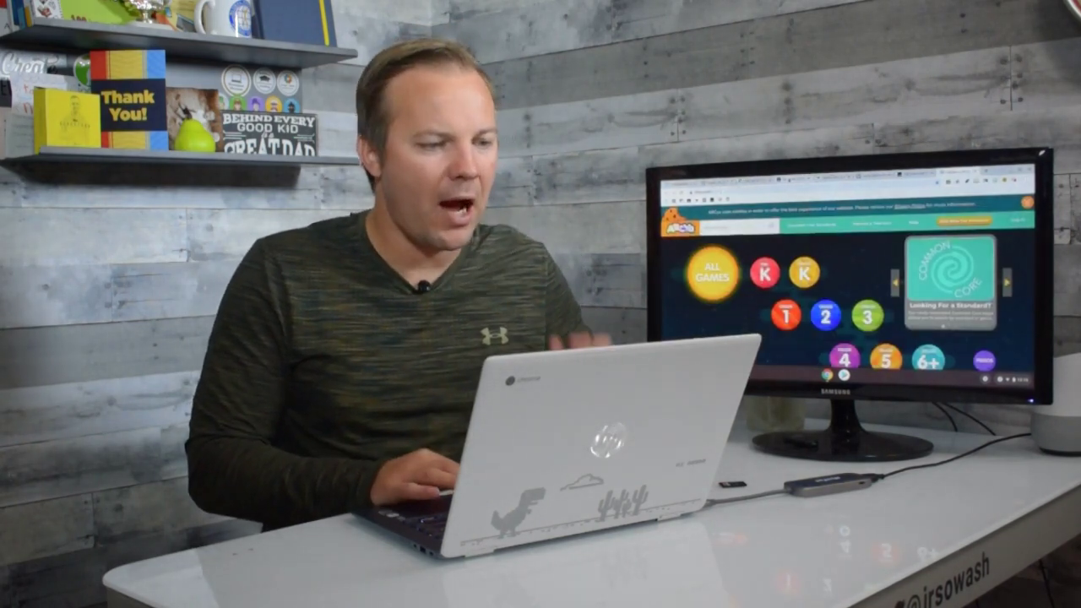
{"action": "left_click", "coordinate": [790, 175]}
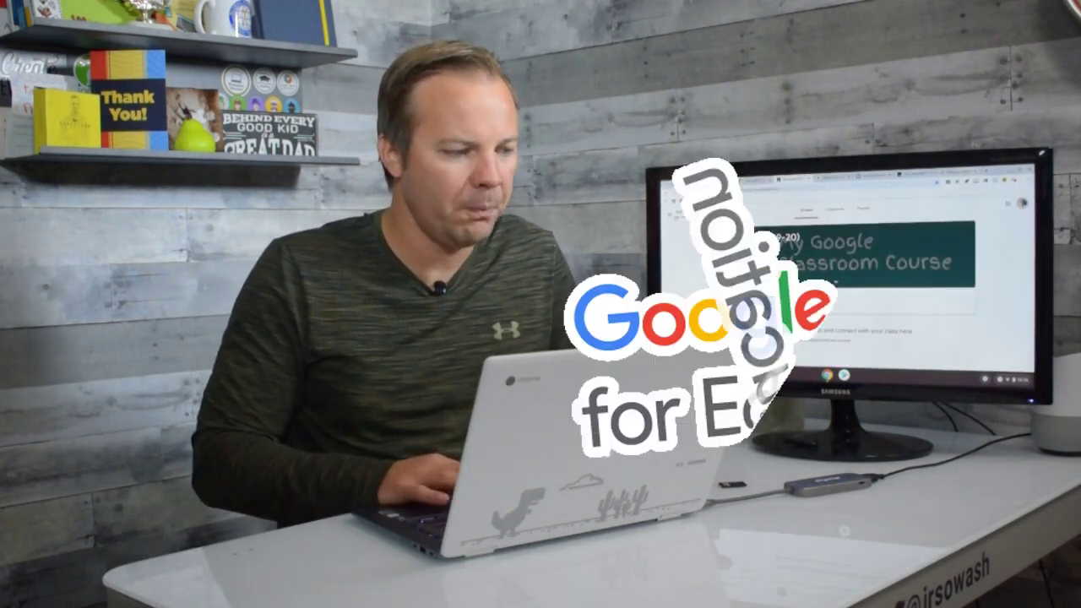
{"action": "left_click", "coordinate": [668, 200]}
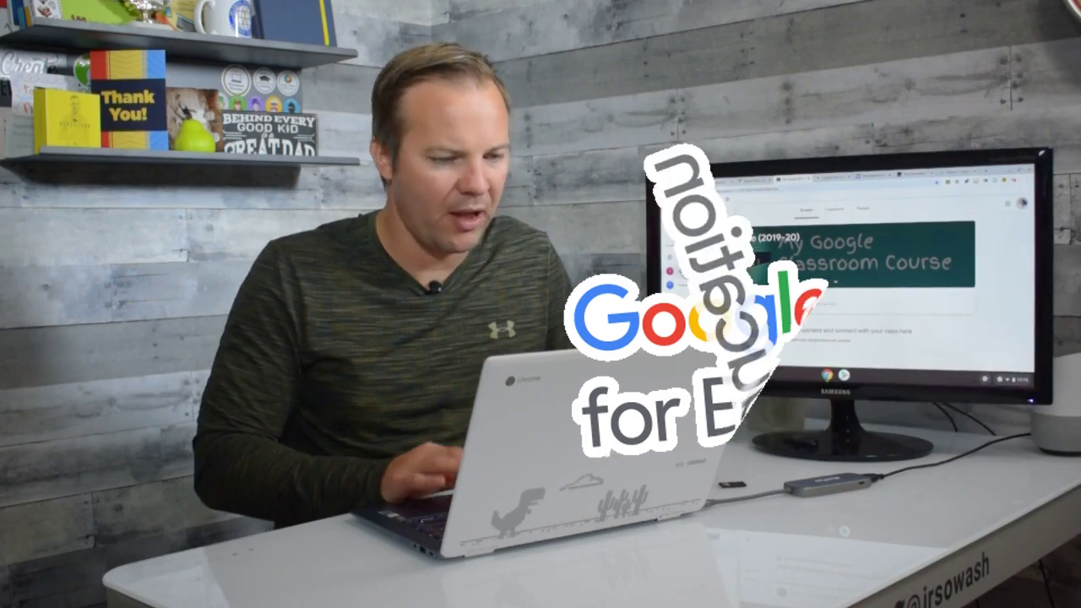
{"action": "left_click", "coordinate": [686, 270]}
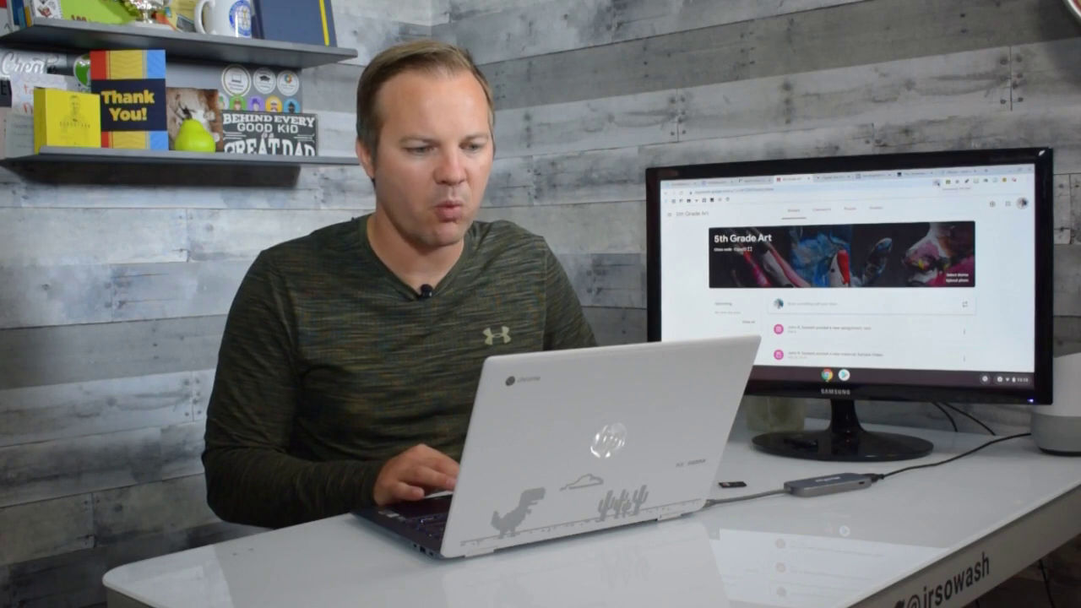
Bookmark the 5th Grade Art class without a name and move the other Google Classroom bookmark next to it at the end of the bar.
{"action": "key", "text": "ctrl+d"}
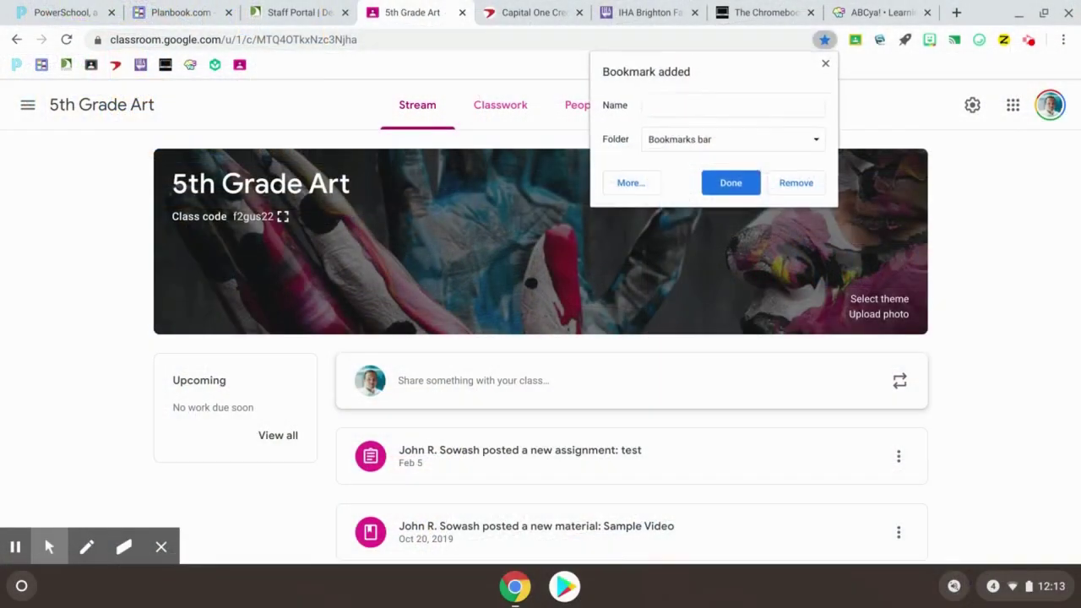
{"action": "key", "text": "Return"}
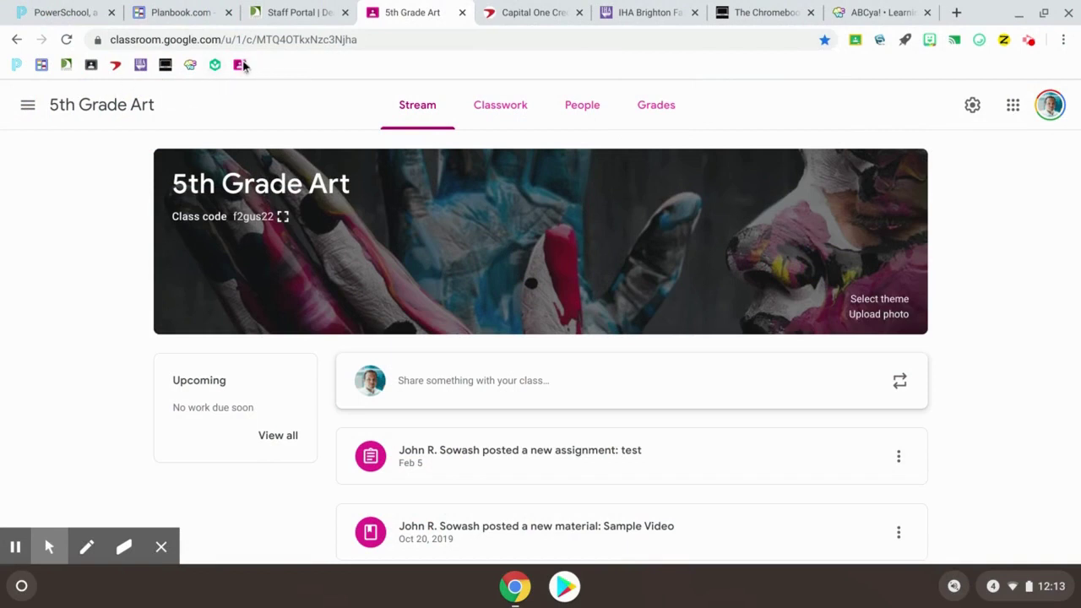
{"action": "left_click_drag", "start_coordinate": [91, 70], "coordinate": [244, 72]}
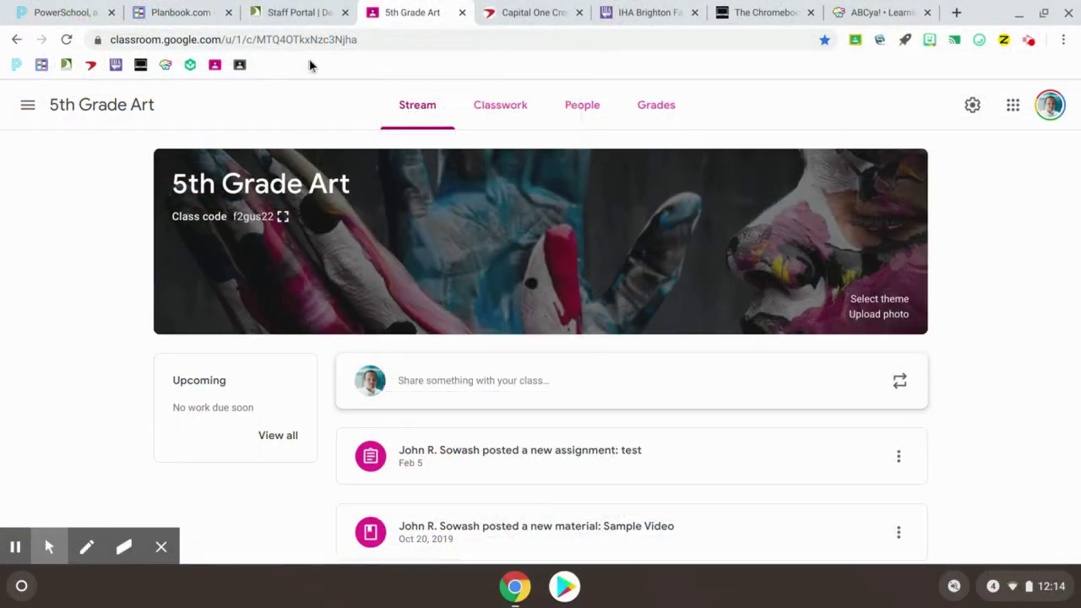
Create a bookmarks bar folder named Google Classroom and move the two class bookmarks into it.
{"action": "right_click", "coordinate": [289, 70]}
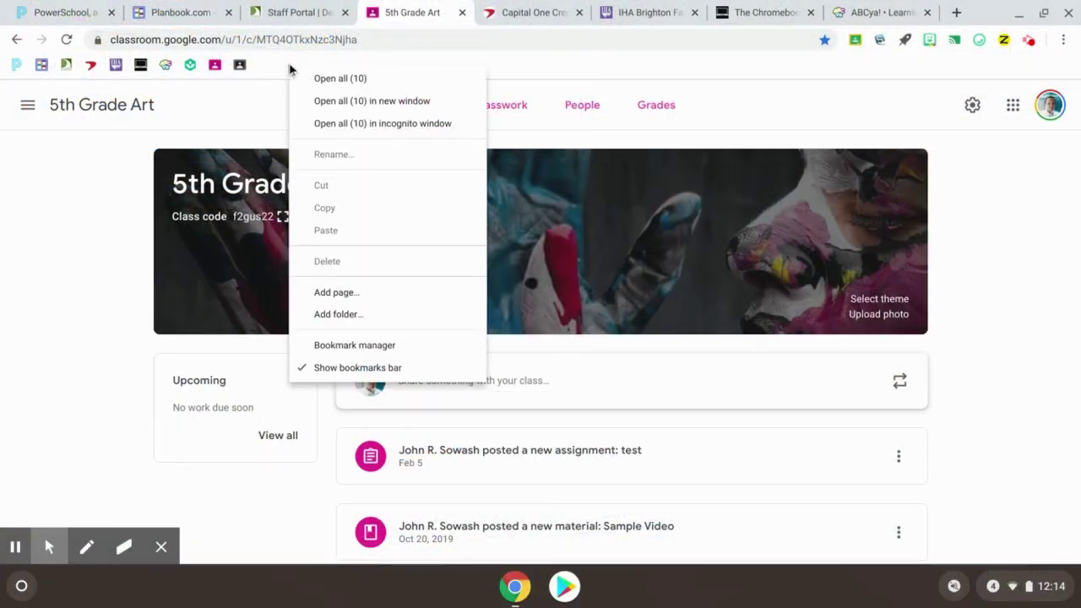
{"action": "left_click", "coordinate": [338, 315]}
{"action": "type", "text": "Go"}
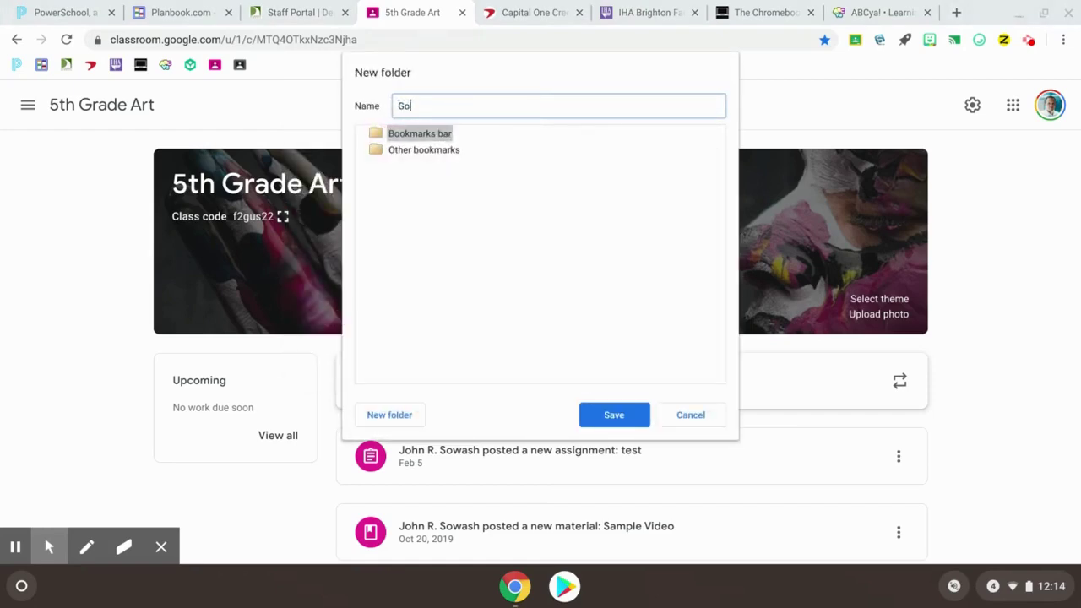
{"action": "type", "text": "ogle Classroom"}
{"action": "key", "text": "Return"}
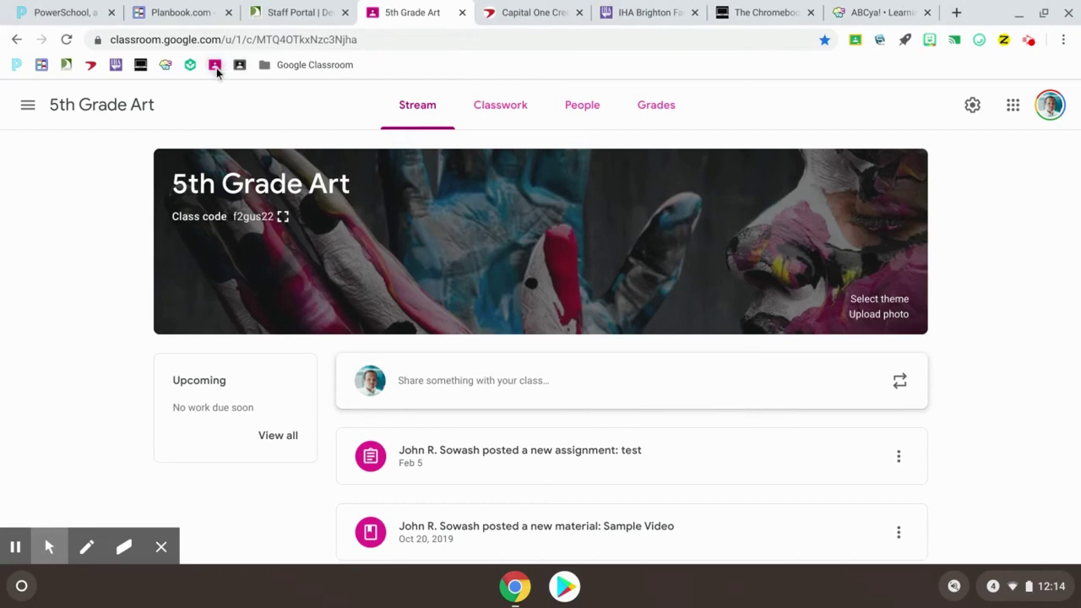
{"action": "left_click_drag", "start_coordinate": [216, 72], "coordinate": [252, 70]}
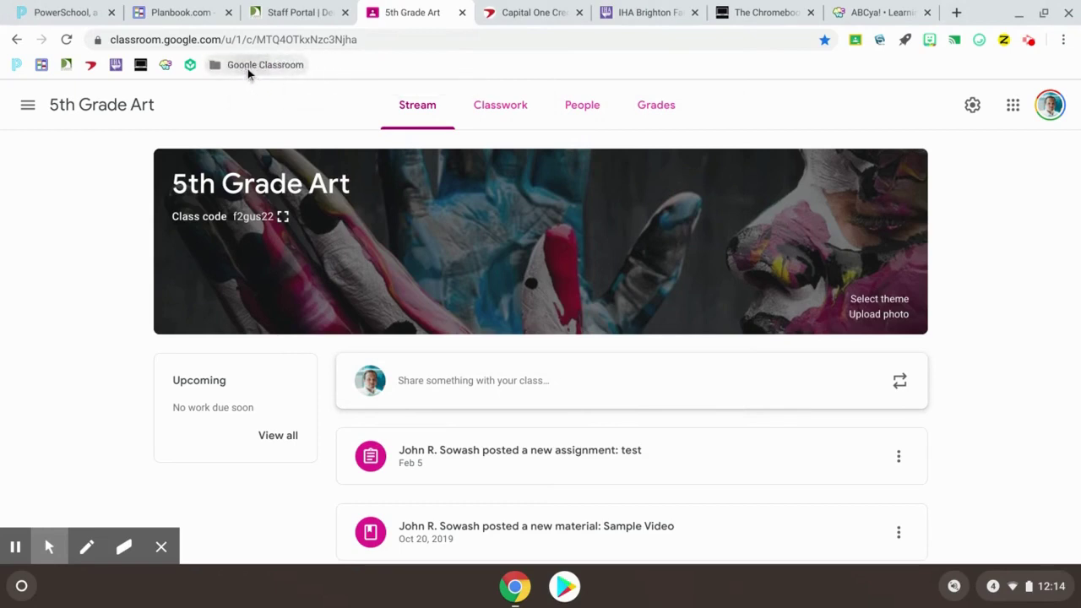
Rename the 5th Grade Art class bookmark inside the Google Classroom folder as "5th Arth".
{"action": "left_click", "coordinate": [248, 69]}
{"action": "right_click", "coordinate": [238, 90]}
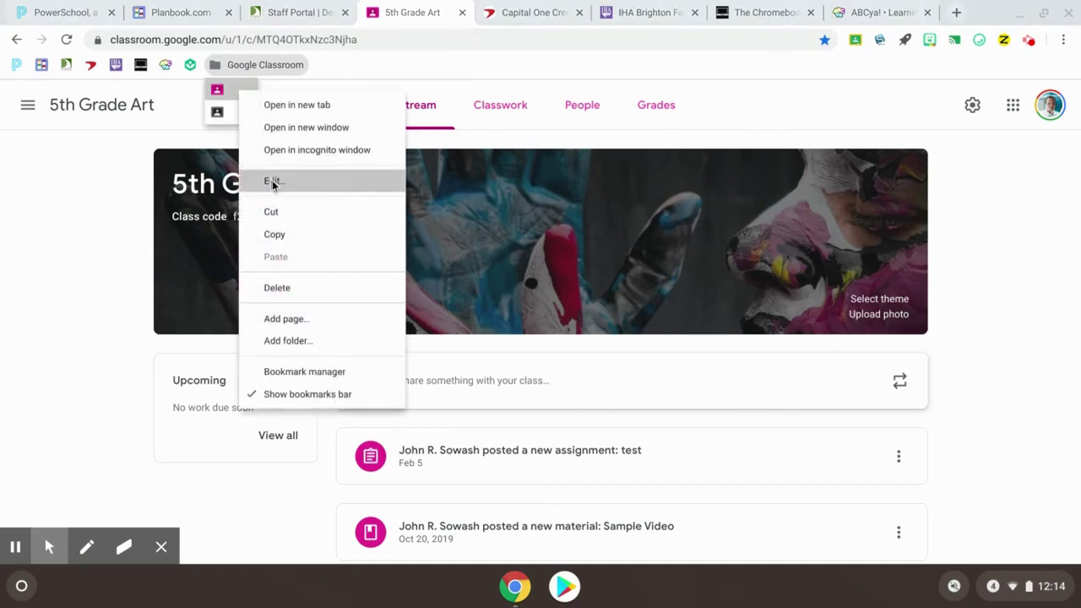
{"action": "left_click", "coordinate": [273, 181]}
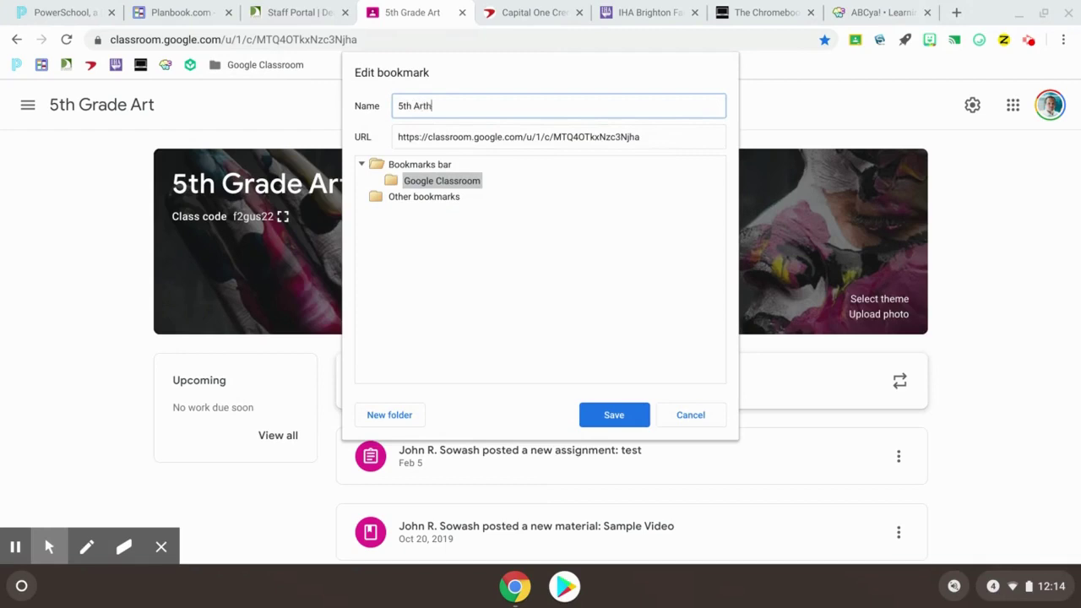
{"action": "key", "text": "Return"}
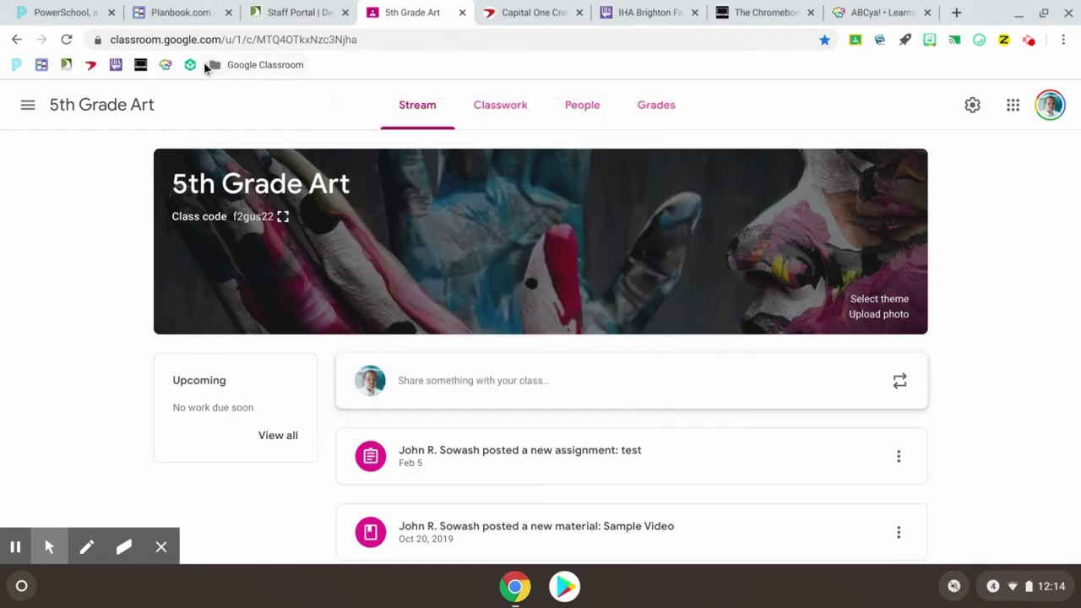
Rename the unnamed class bookmark in the Google Classroom folder as "5th Class (2020)" and reopen the folder.
{"action": "left_click", "coordinate": [207, 67]}
{"action": "right_click", "coordinate": [230, 110]}
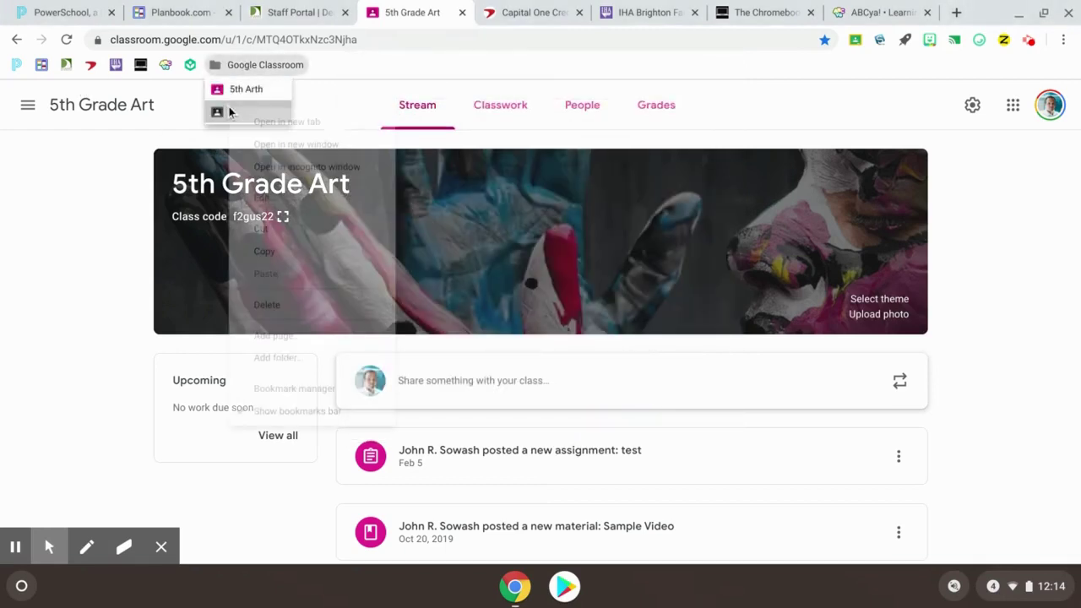
{"action": "left_click", "coordinate": [276, 195]}
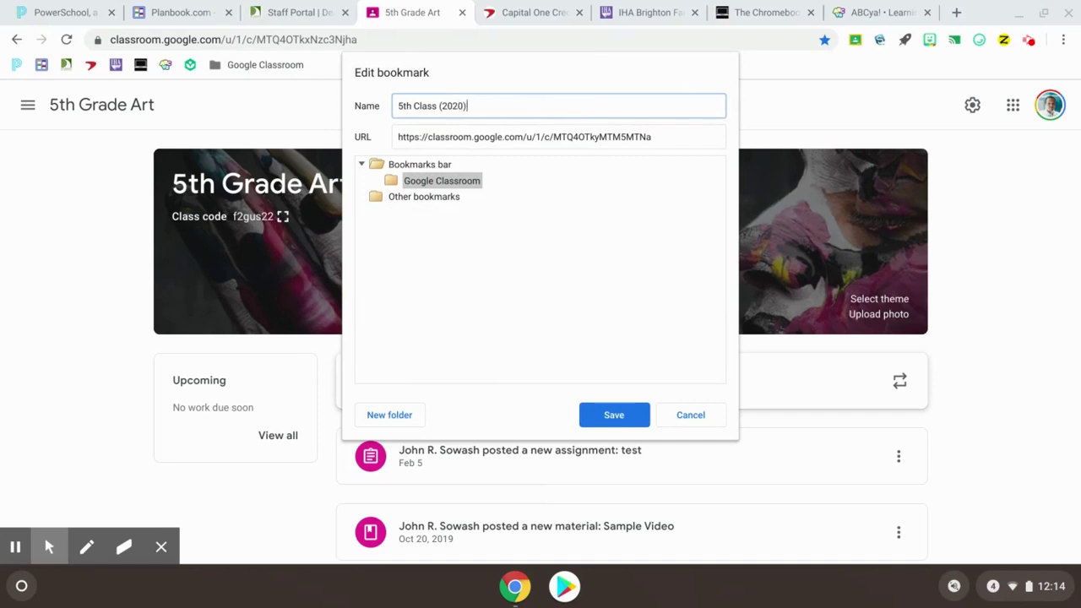
{"action": "key", "text": "Return"}
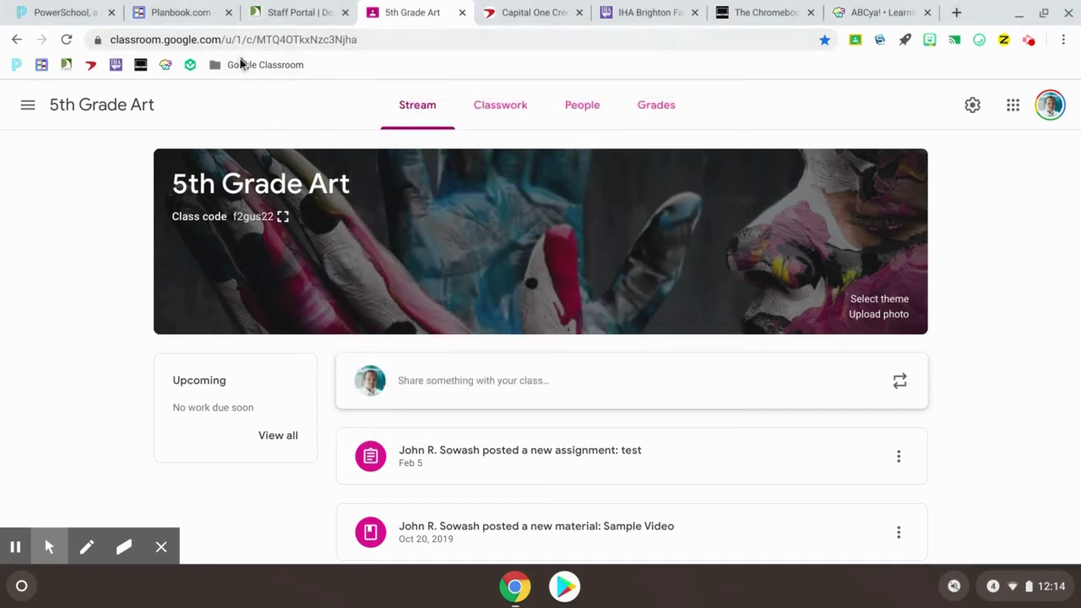
{"action": "left_click", "coordinate": [241, 66]}
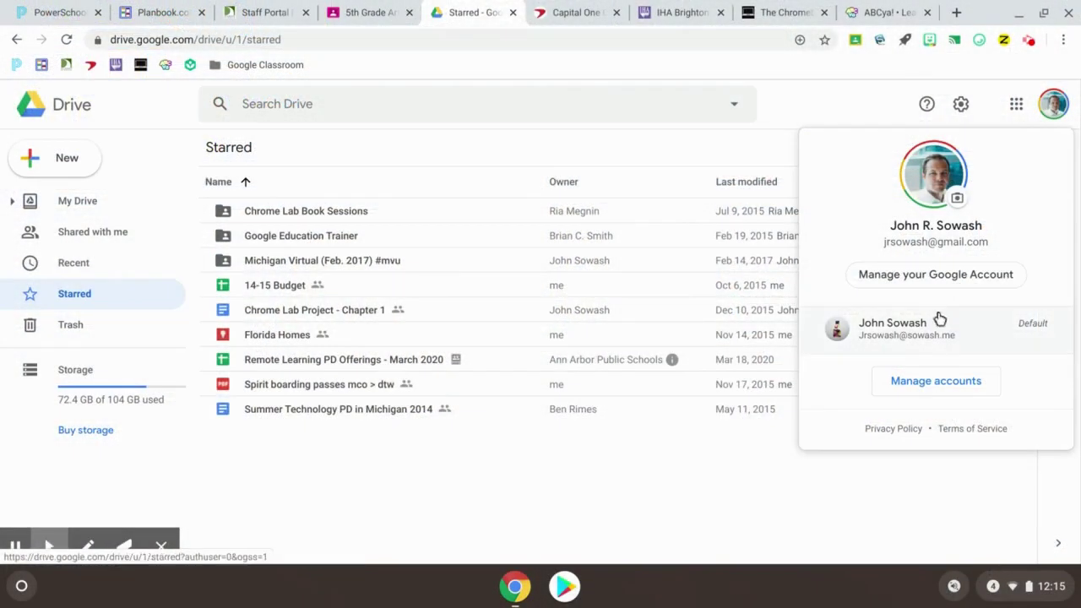
Switch Google Drive to the default account, open the starred Parent Contact Form and preview it.
{"action": "left_click", "coordinate": [935, 331]}
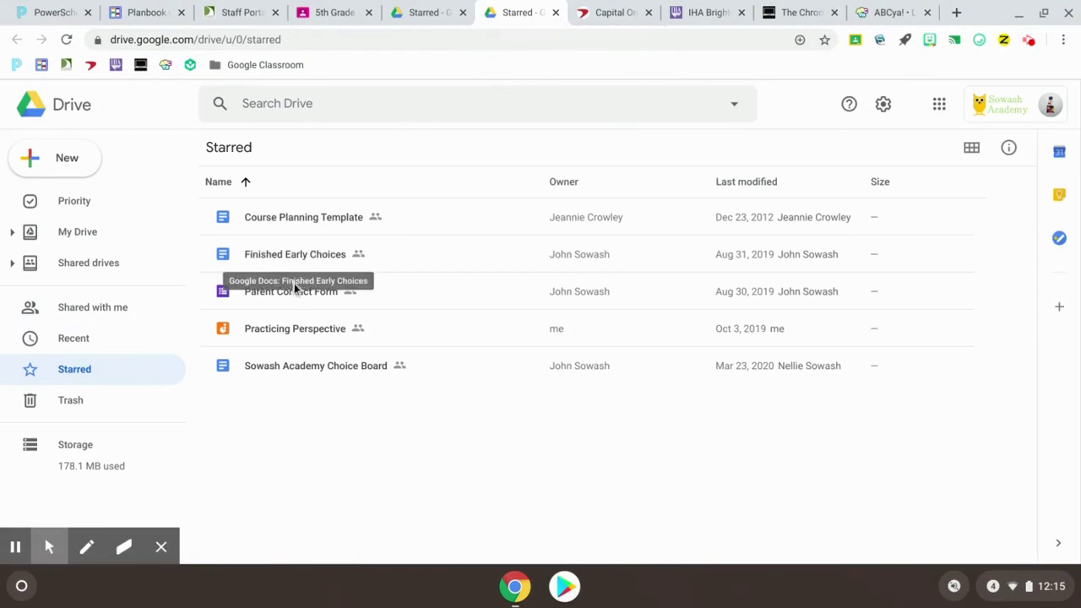
{"action": "double_click", "coordinate": [291, 294]}
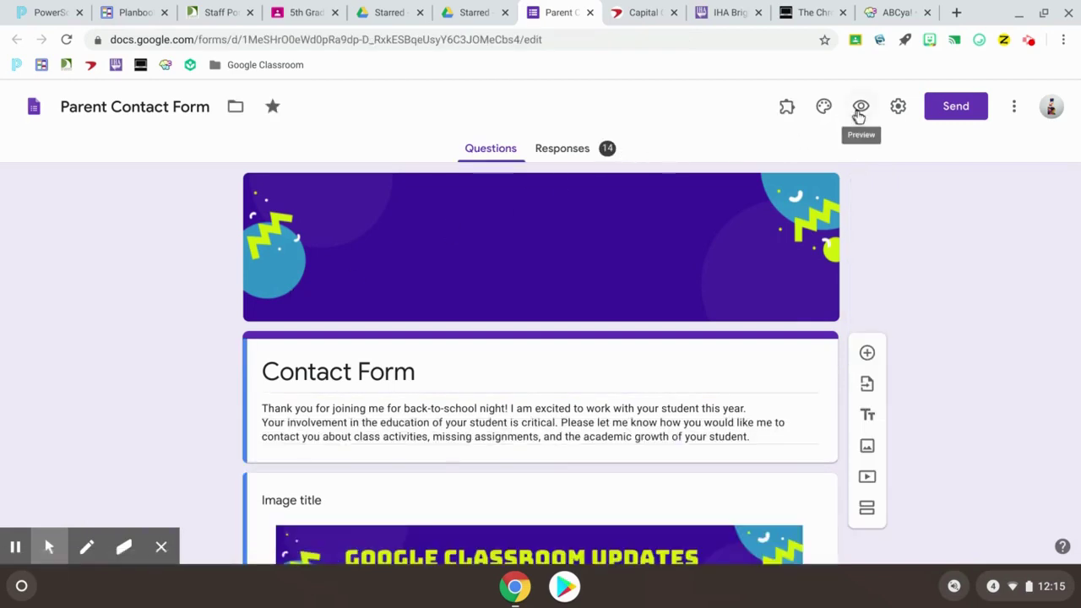
{"action": "left_click", "coordinate": [860, 108]}
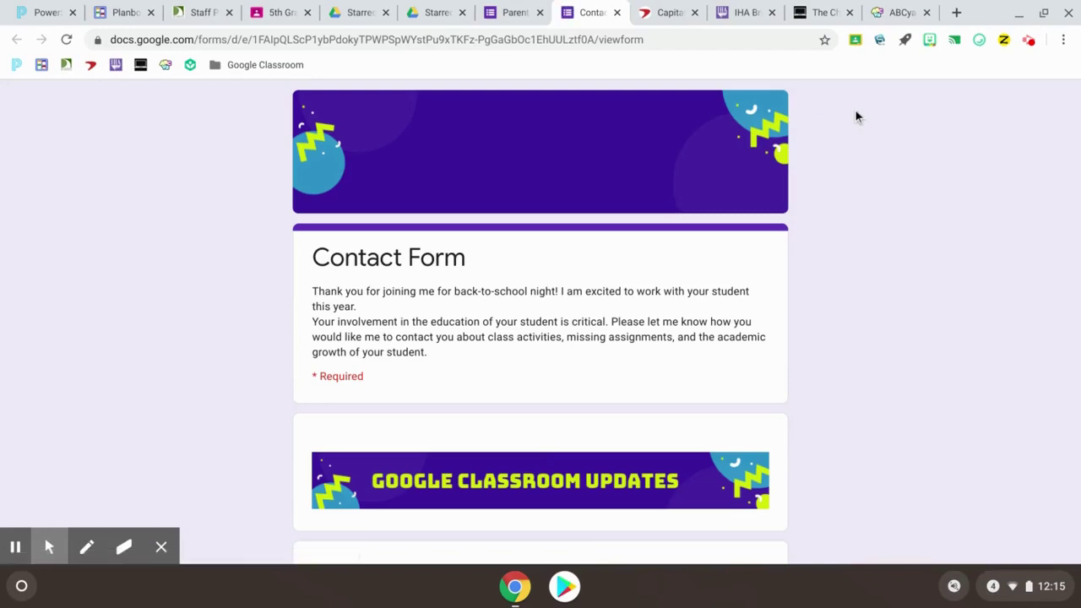
Bookmark the contact form preview without a name and move its bookmark out of the Google Classroom folder onto the bookmarks bar.
{"action": "left_click", "coordinate": [824, 41]}
{"action": "key", "text": "BackSpace"}
{"action": "key", "text": "Return"}
{"action": "left_click", "coordinate": [250, 68]}
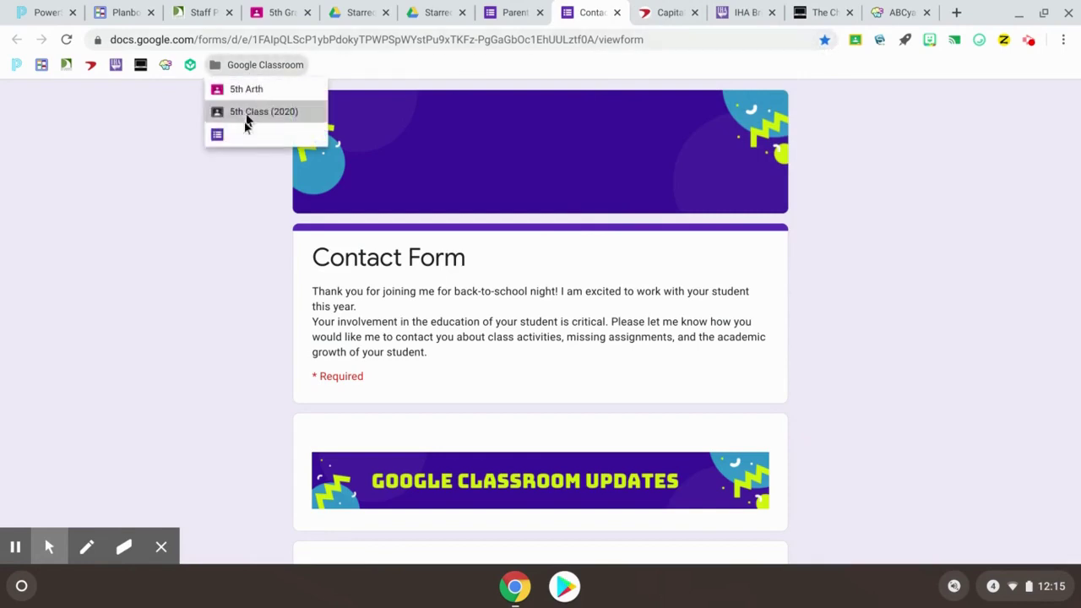
{"action": "left_click_drag", "start_coordinate": [354, 59], "coordinate": [324, 65]}
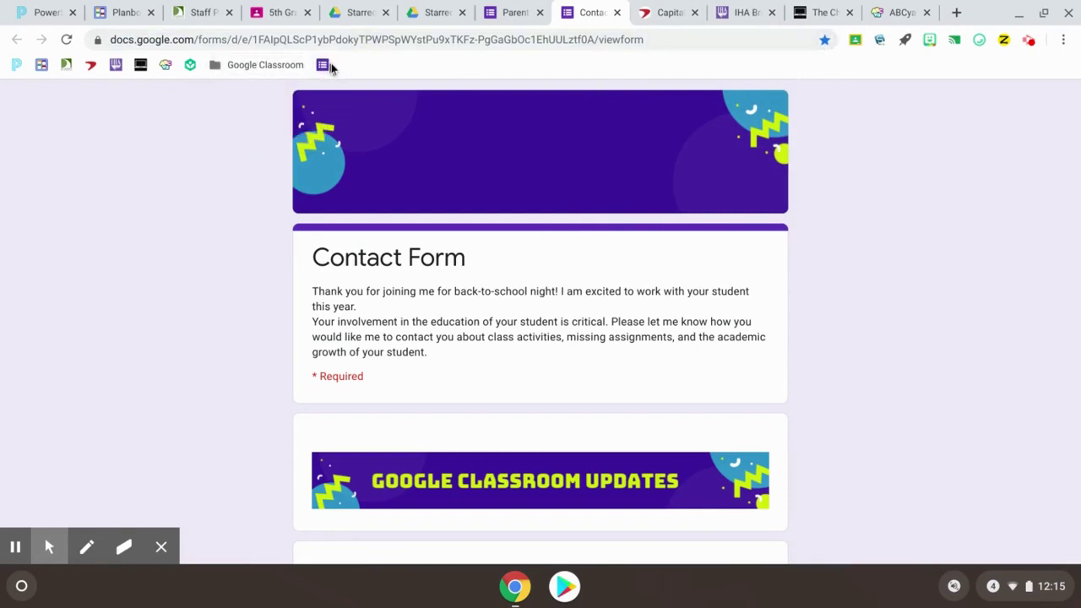
Give the contact form's bookmark a name beginning with "Contact" and save it.
{"action": "right_click", "coordinate": [324, 65]}
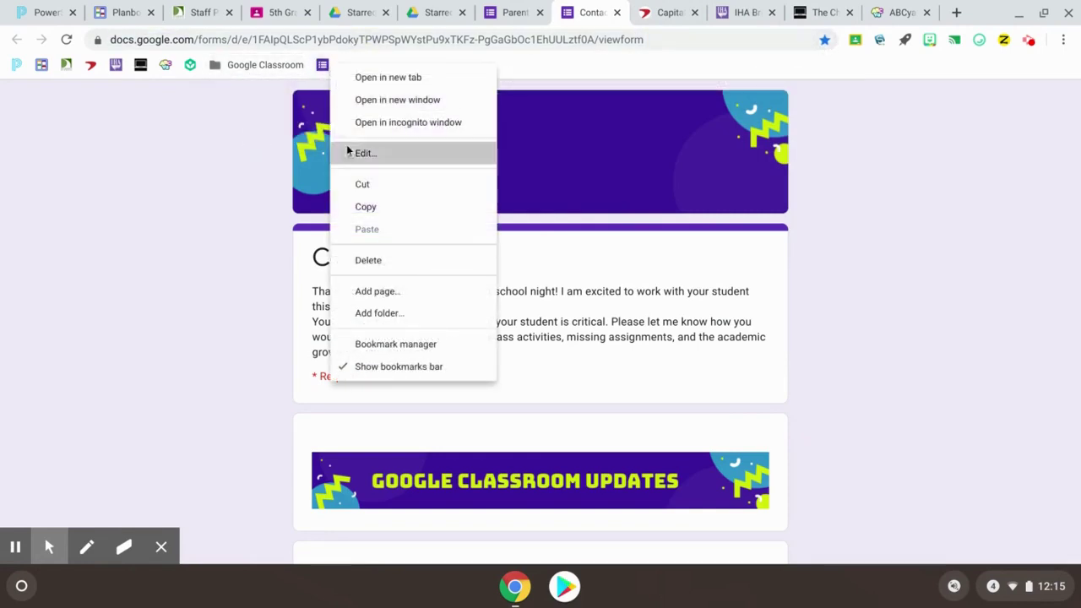
{"action": "left_click", "coordinate": [394, 157]}
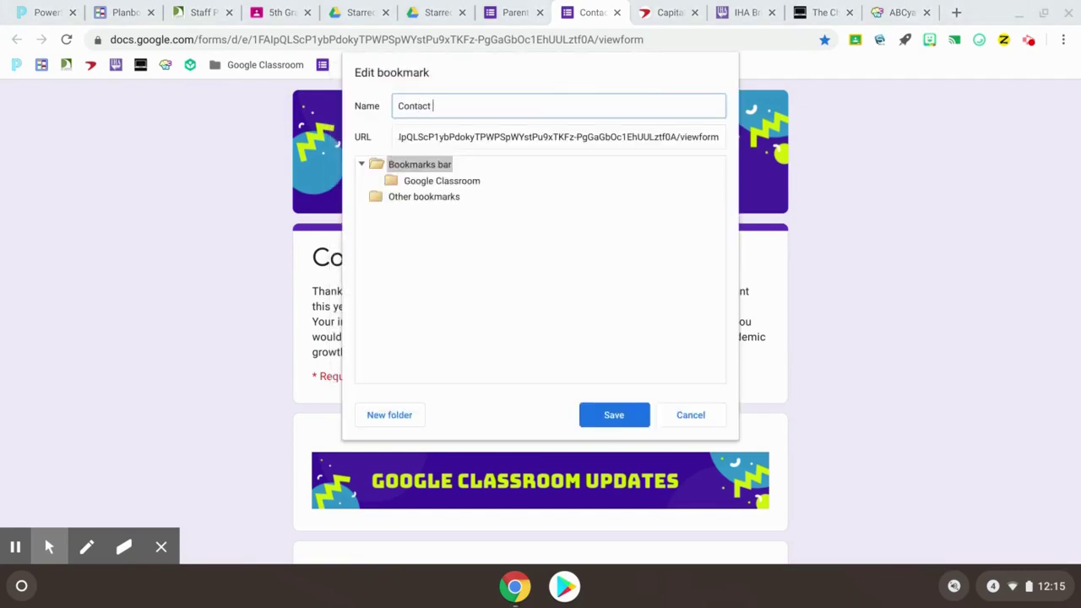
{"action": "key", "text": "Return"}
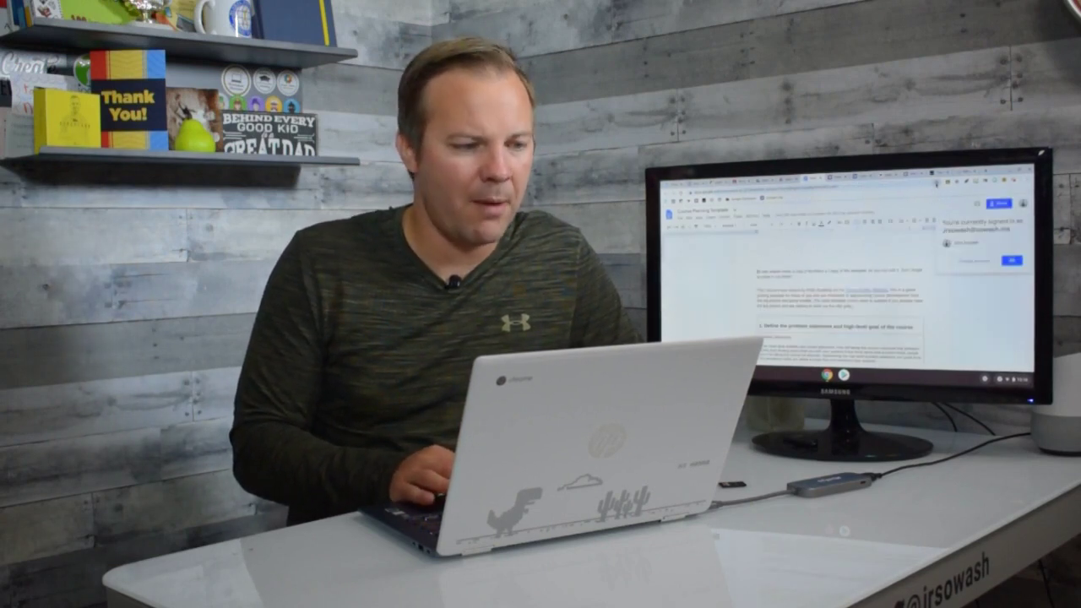
{"action": "key", "text": "ctrl+d"}
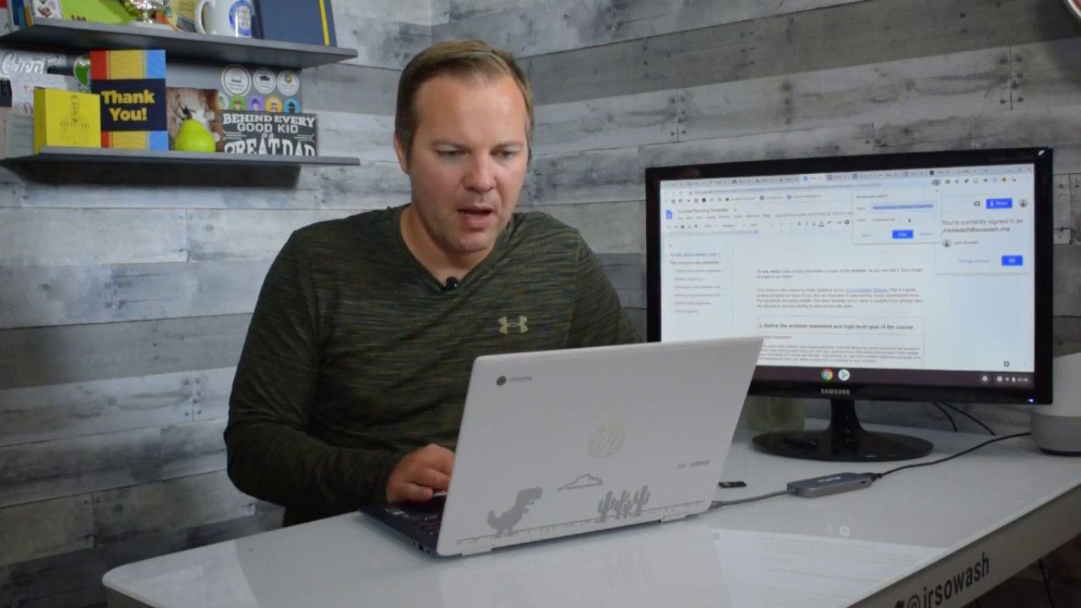
Name the Course Planning Template document's bookmark "Lesson Plan", dismiss the signed-in account notice and close the document.
{"action": "key", "text": "BackSpace"}
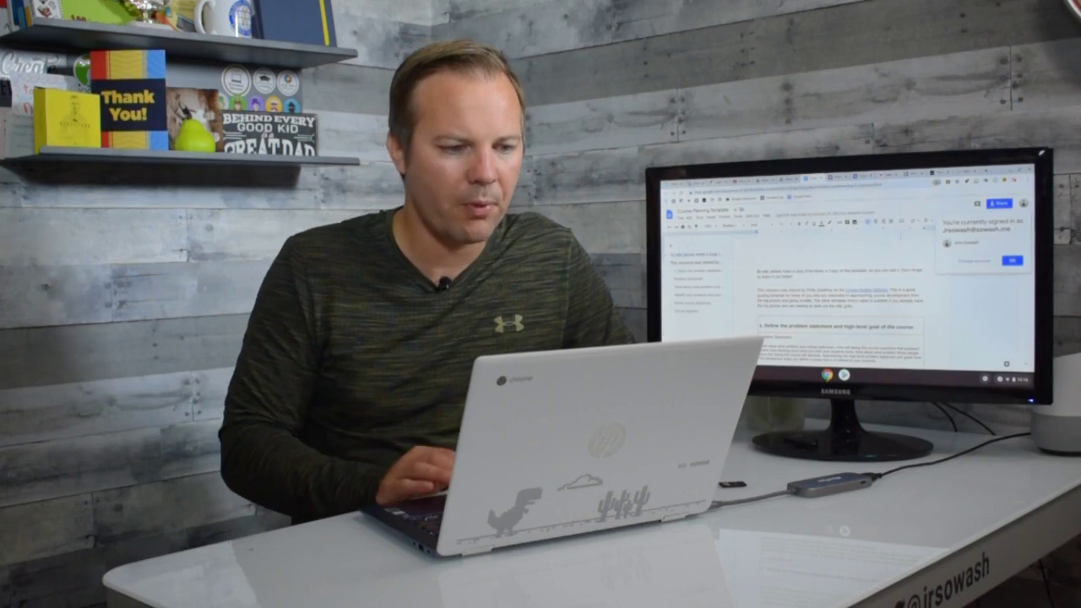
{"action": "left_click", "coordinate": [1013, 261]}
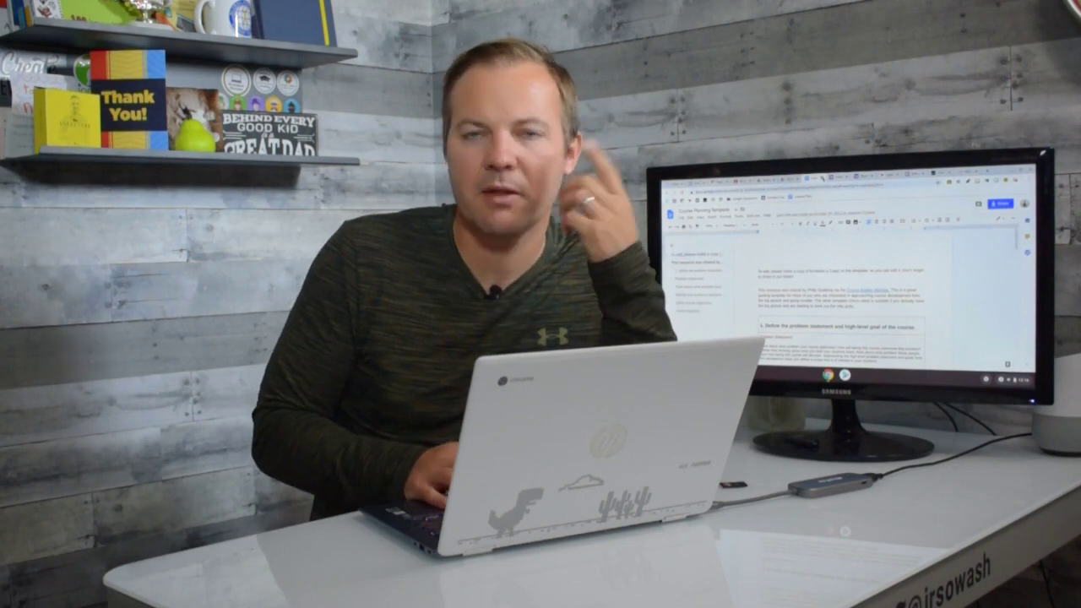
{"action": "key", "text": "ctrl+w"}
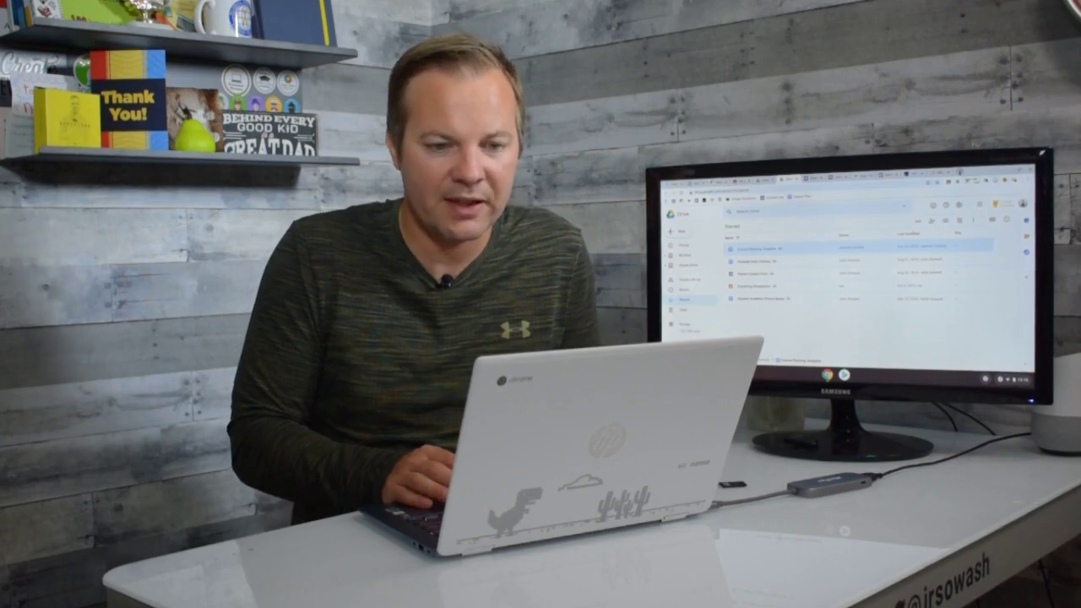
Open Chrome's settings in a new tab and bookmark the page on the bookmarks bar without a name.
{"action": "key", "text": "ctrl+t"}
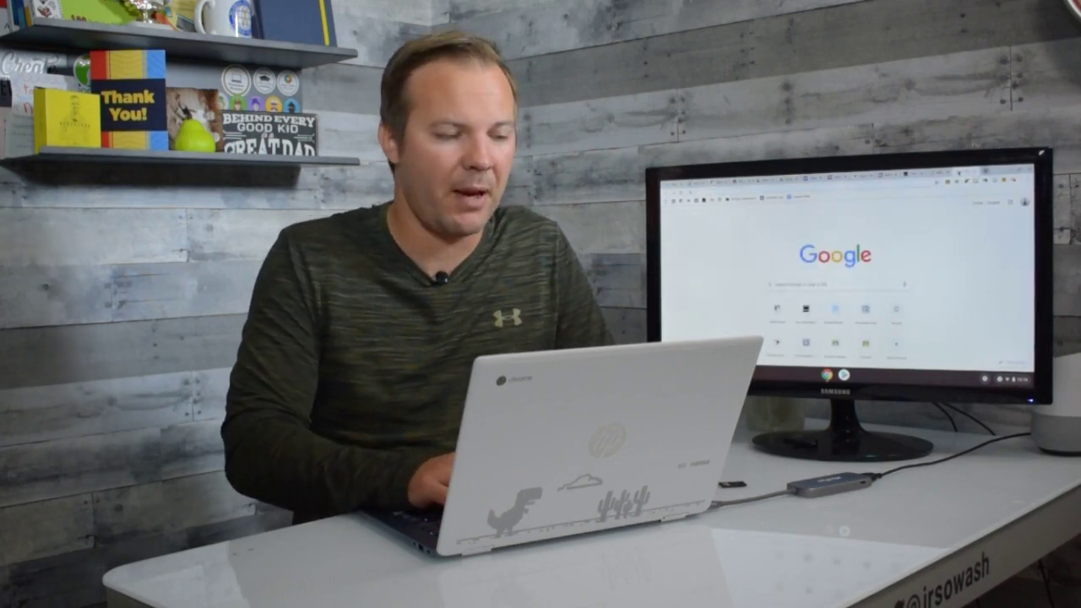
{"action": "type", "text": "Chrmbook.com"}
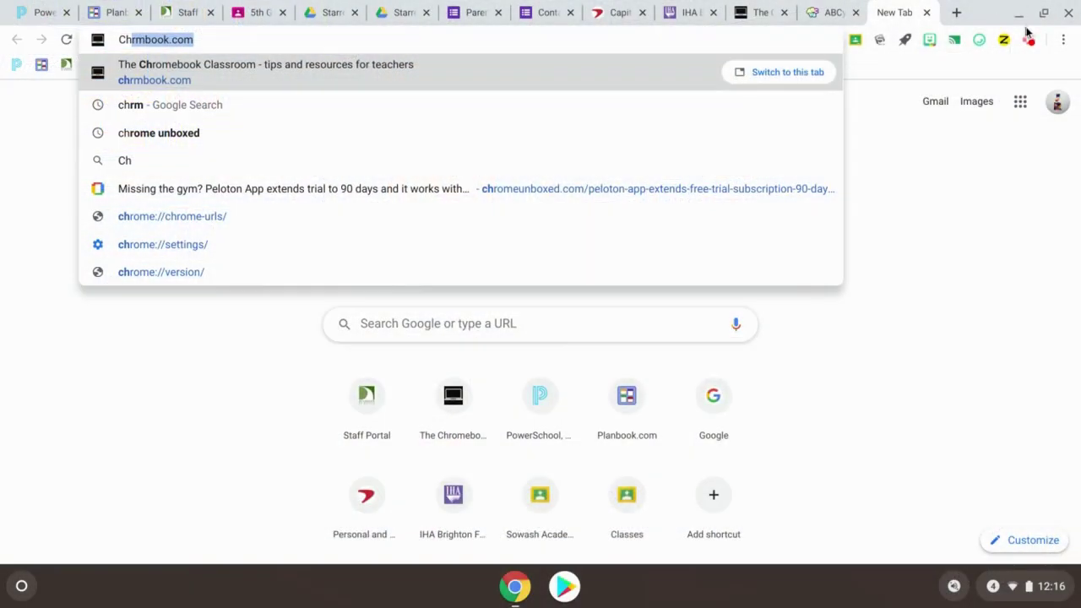
{"action": "left_click", "coordinate": [1063, 42]}
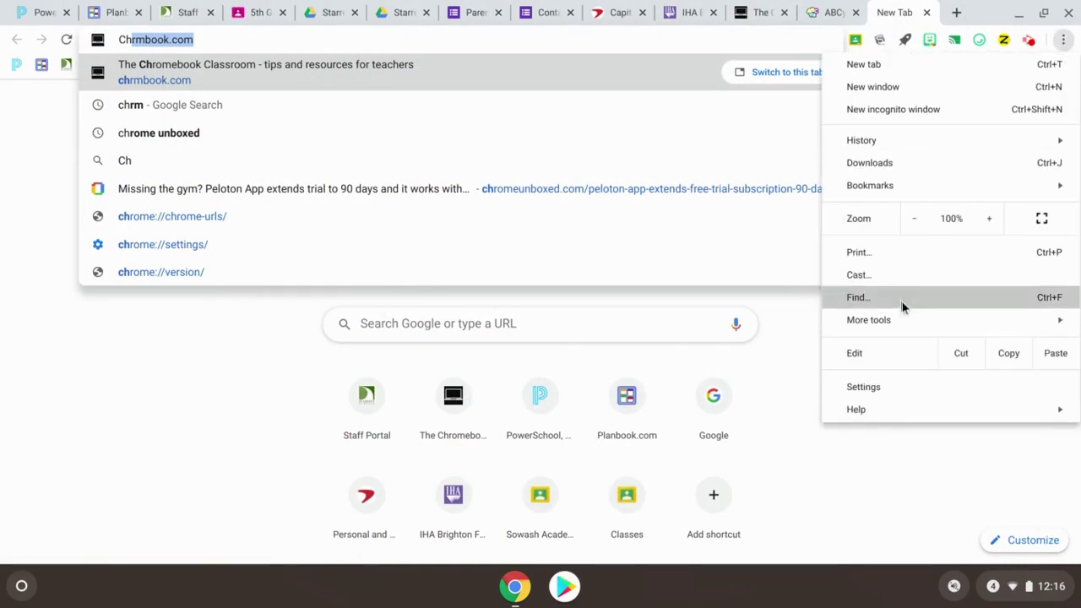
{"action": "left_click", "coordinate": [879, 390]}
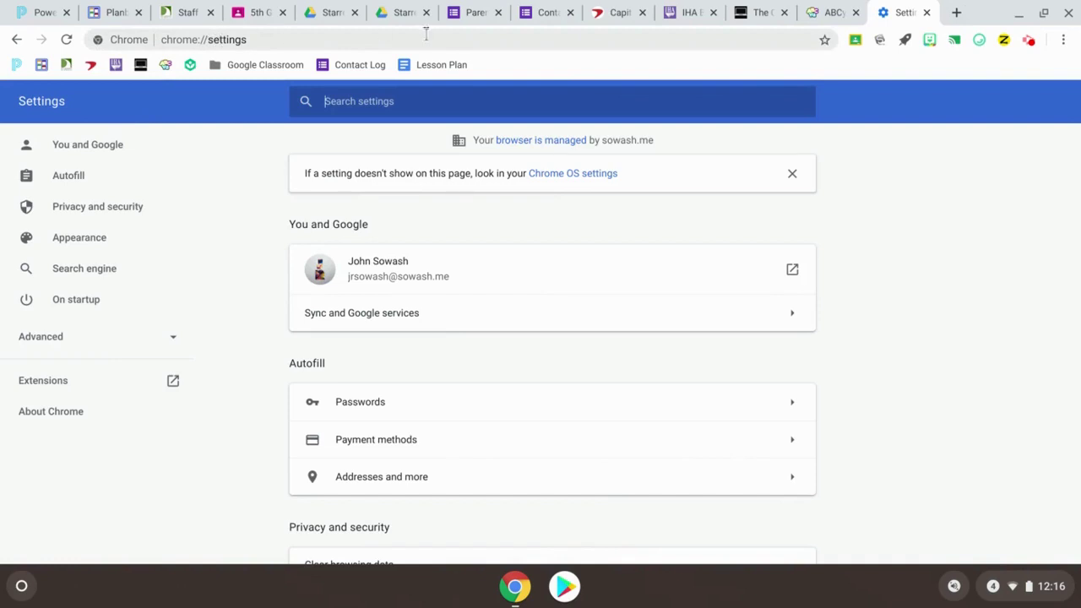
{"action": "left_click", "coordinate": [824, 40]}
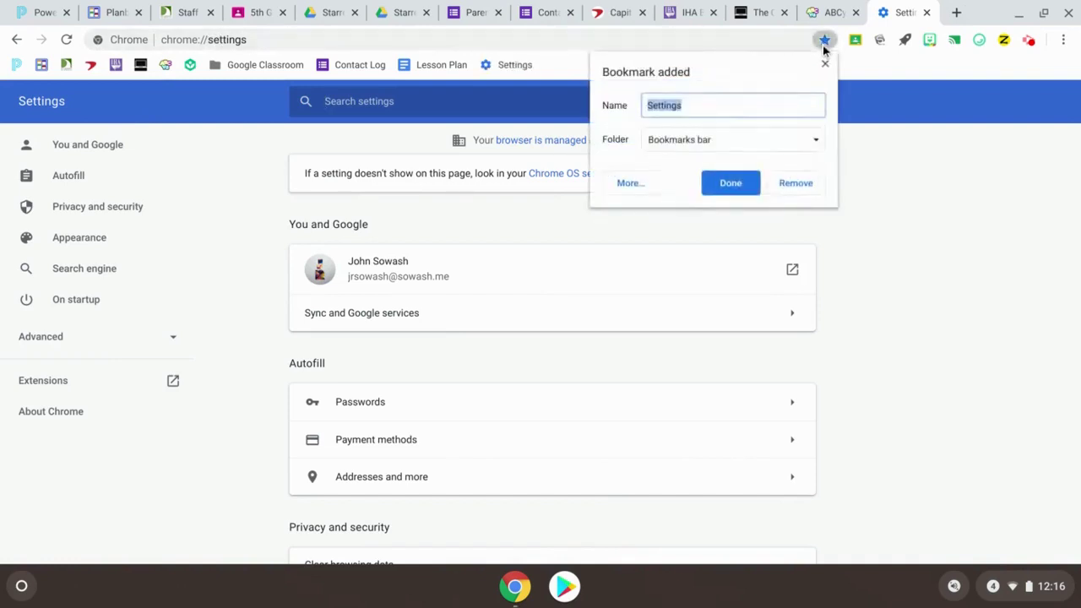
{"action": "key", "text": "Return"}
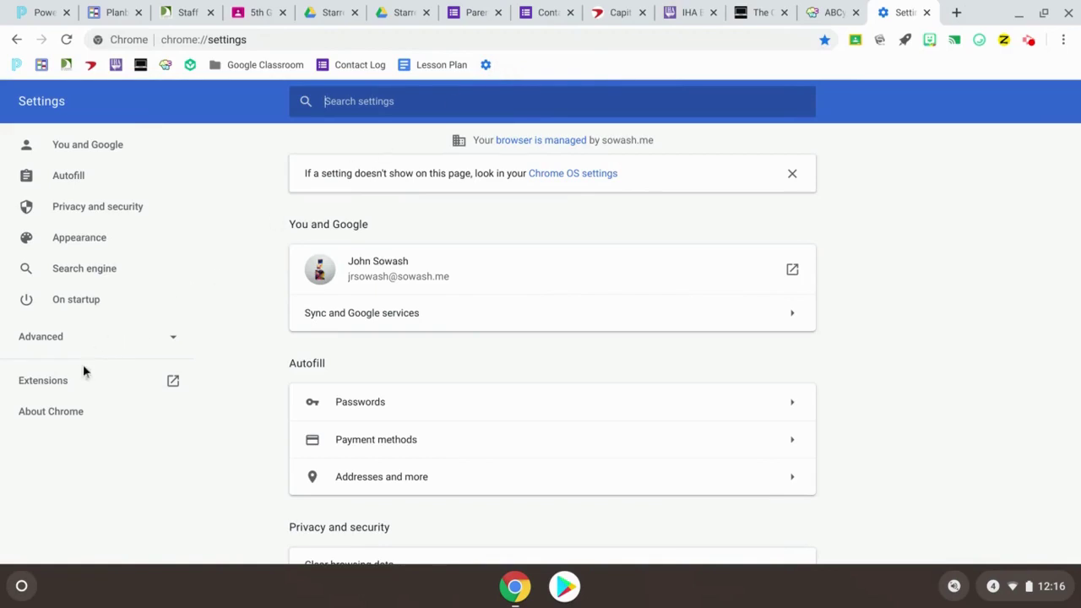
Open the Extensions page from the settings and bookmark it on the bookmarks bar without a name.
{"action": "left_click", "coordinate": [44, 380]}
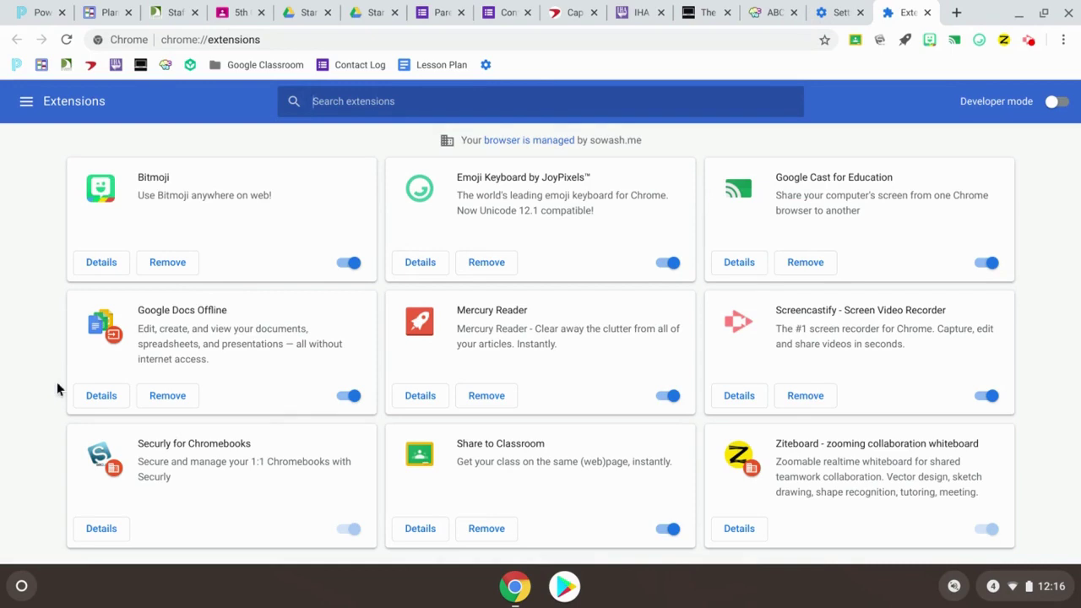
{"action": "left_click", "coordinate": [824, 40]}
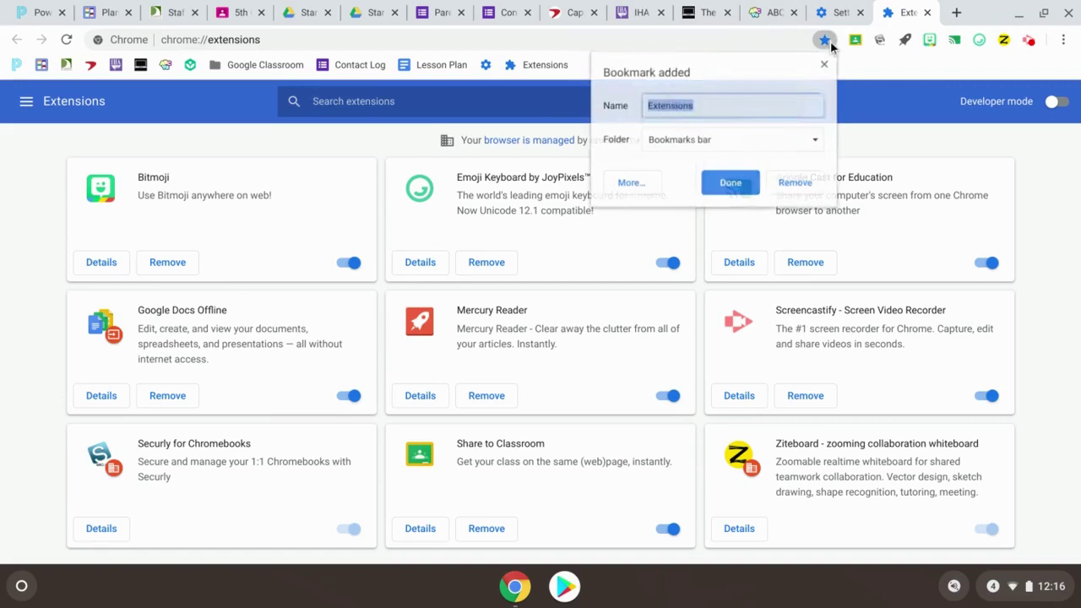
{"action": "key", "text": "BackSpace"}
{"action": "left_click", "coordinate": [728, 181]}
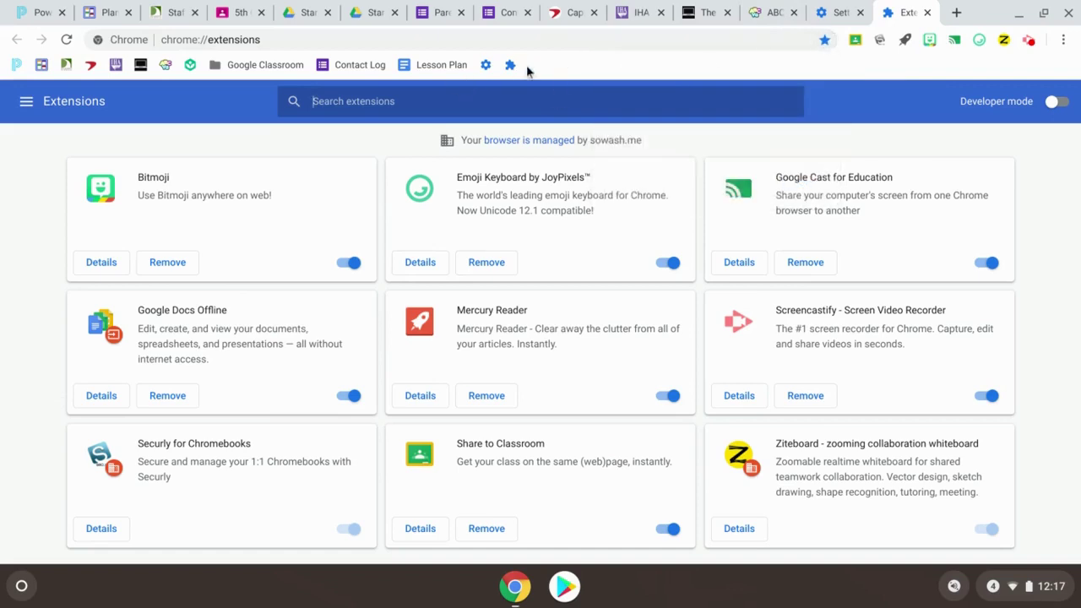